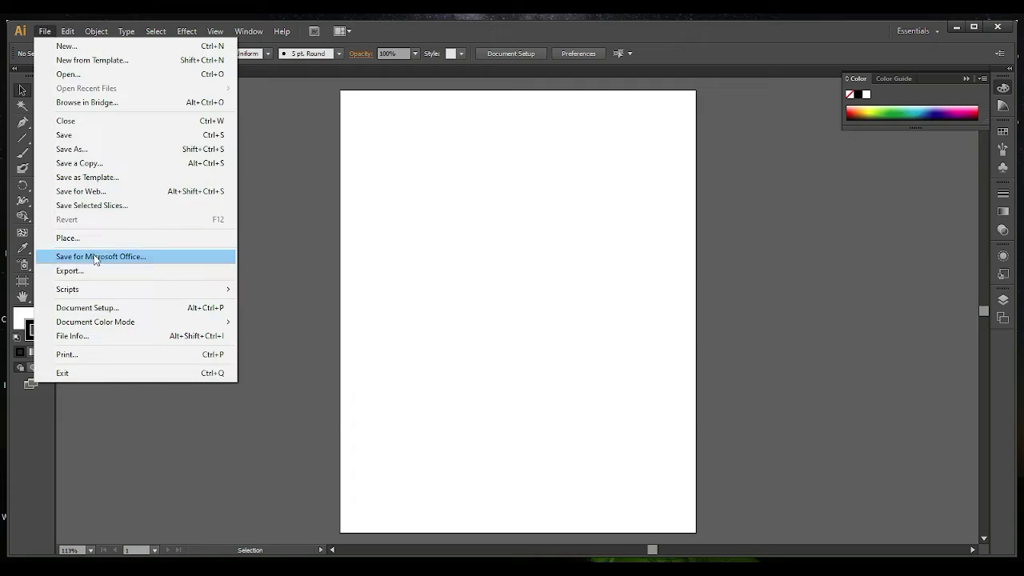
- Place the JKARA watch logo image from the "illustrator new version task" folder and move it beside the artboard
left_click(68, 238)
left_click(271, 52)
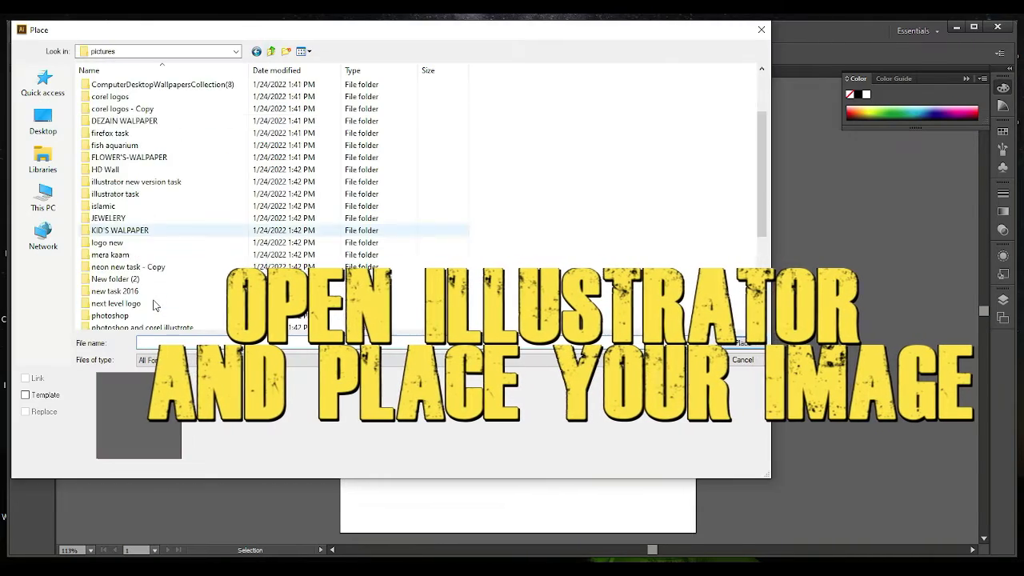
scroll(137, 264, "down", 2)
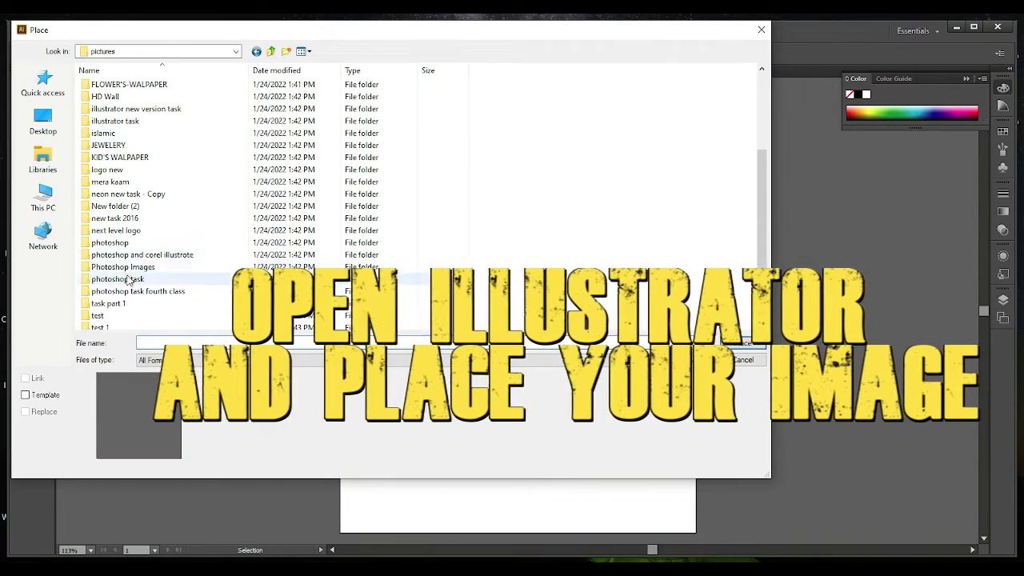
double_click(132, 109)
left_click(176, 96)
left_click(741, 343)
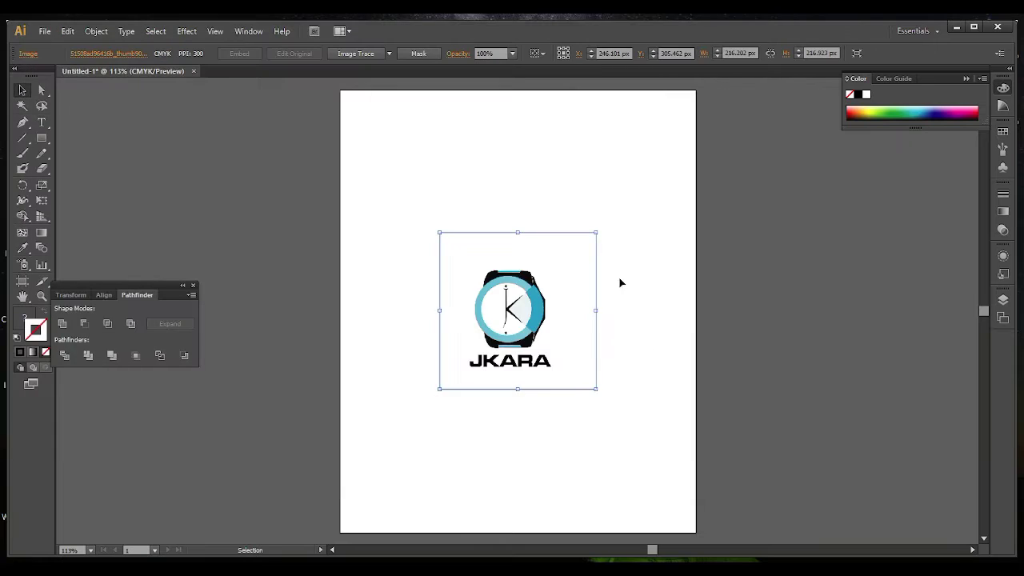
left_click_drag(493, 303, 833, 215)
left_click(721, 303)
- Draw a circle about 215 px wide on the artboard and fill it with the light blue sampled from the logo's ring
left_click(39, 141)
left_click(101, 168)
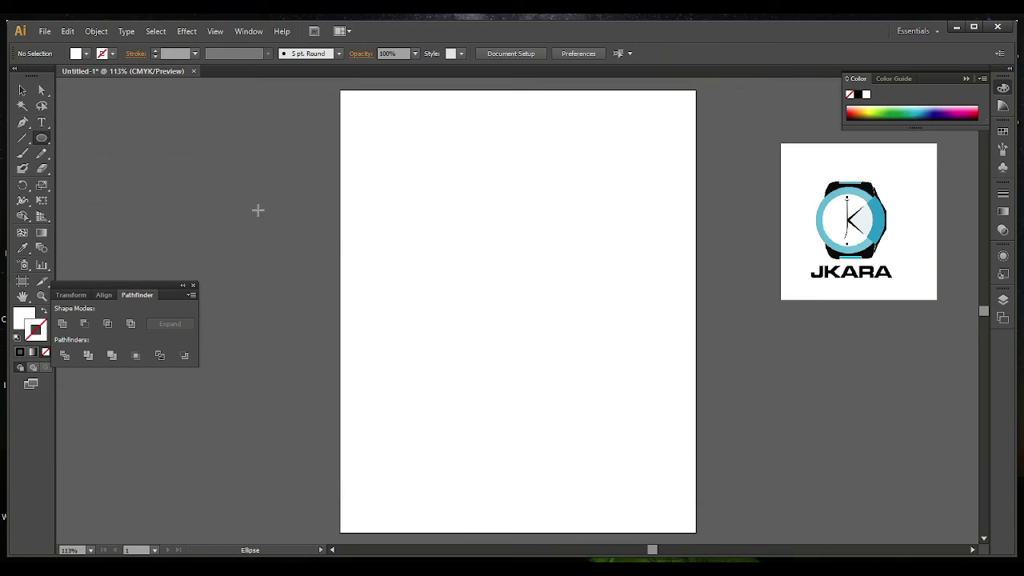
left_click_drag(386, 214, 546, 362)
key("i")
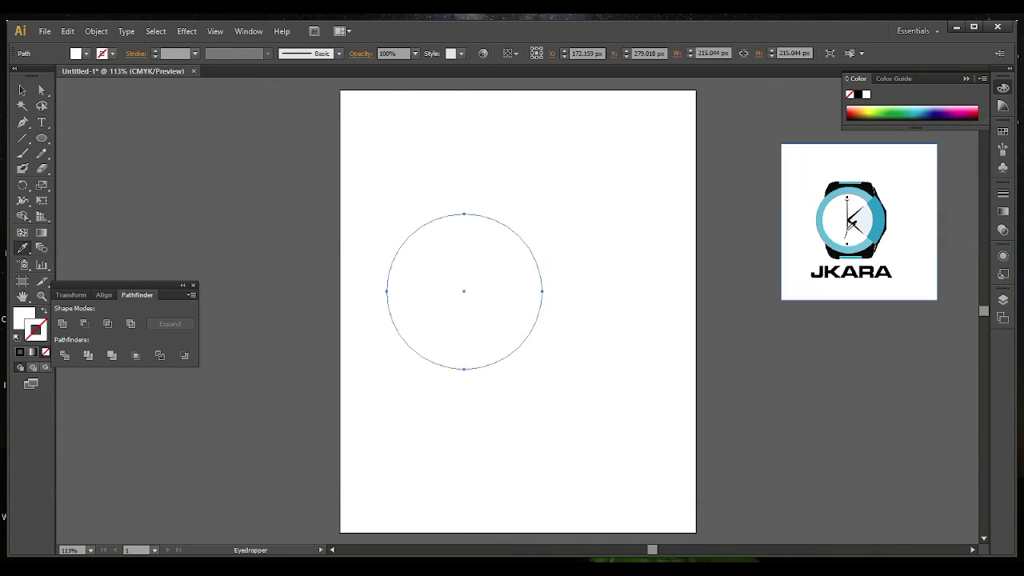
left_click(820, 210)
- Enlarge the light blue circle to about 308 by 297 px and centre it horizontally on the artboard
left_click(23, 89)
left_click_drag(450, 293, 499, 273)
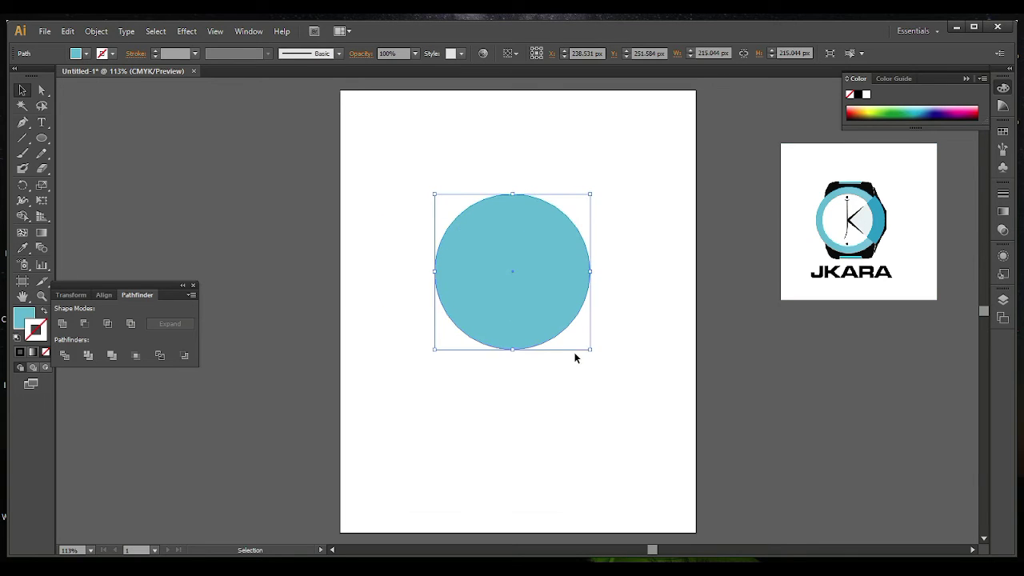
left_click_drag(590, 350, 657, 408)
left_click_drag(573, 337, 541, 346)
- Duplicate the circle in place, shrink the copy around its centre to about 248 by 234 px, and fill it white
key("a")
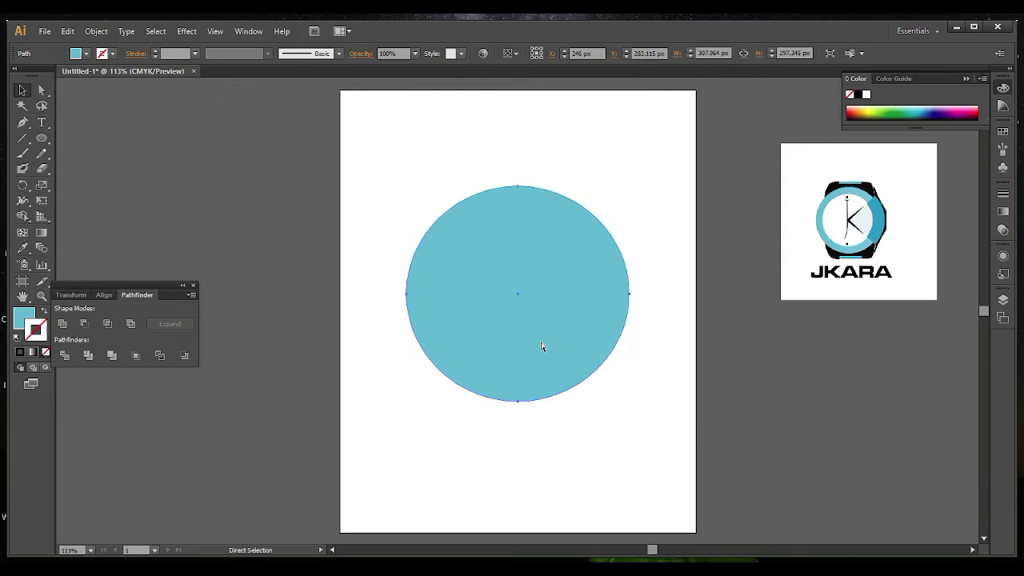
key("ctrl+f")
key("ctrl+f")
left_click_drag(628, 187, 609, 211)
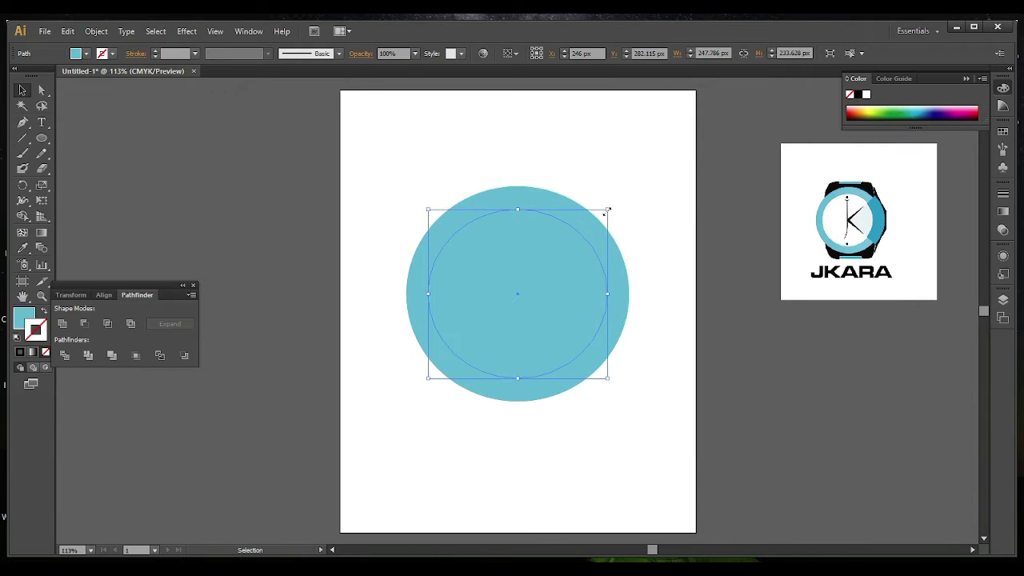
key("i")
left_click(648, 183)
key("v")
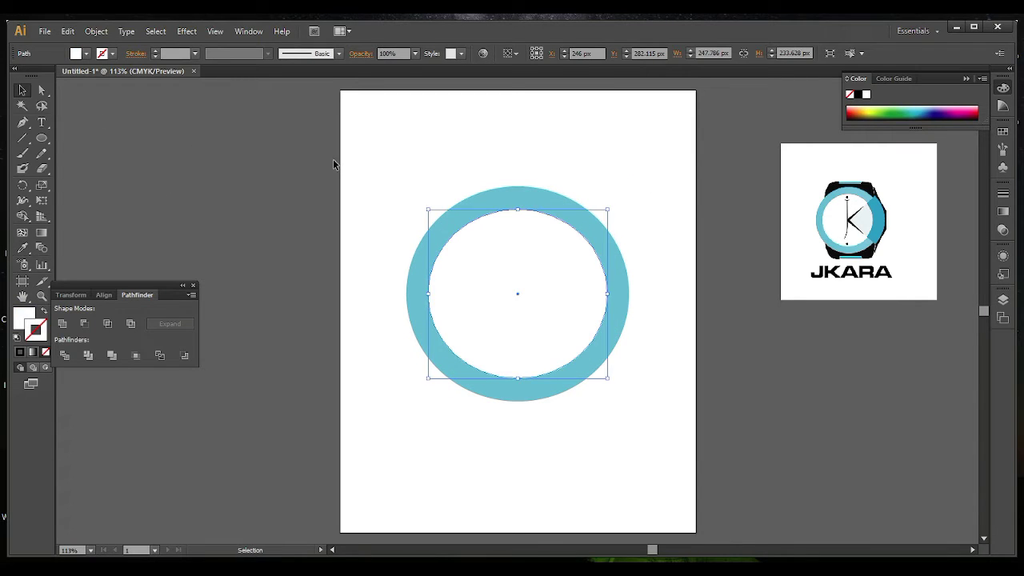
left_click(333, 160)
key("ctrl+a")
left_click(244, 31)
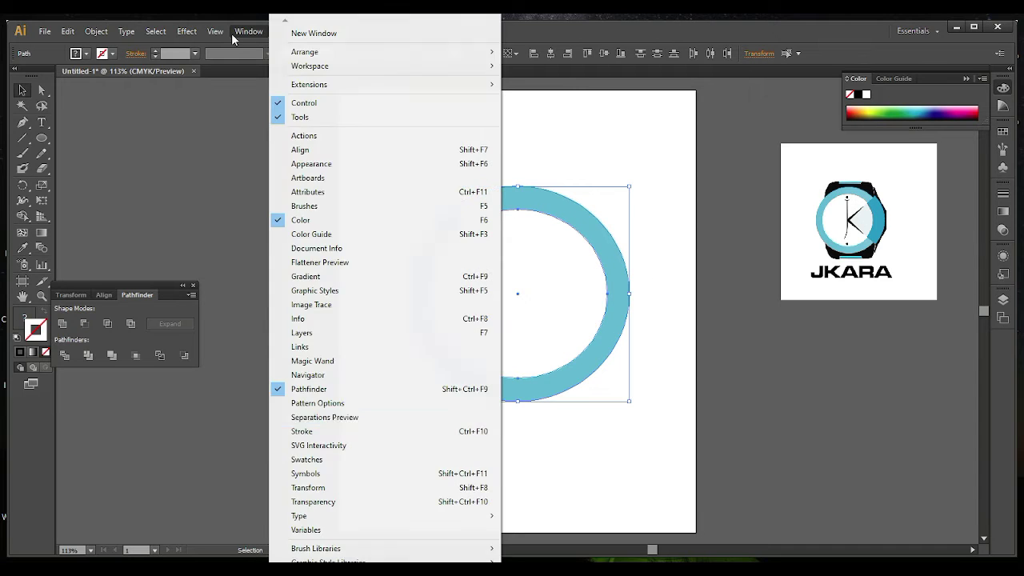
left_click(316, 392)
left_click(255, 32)
left_click(312, 389)
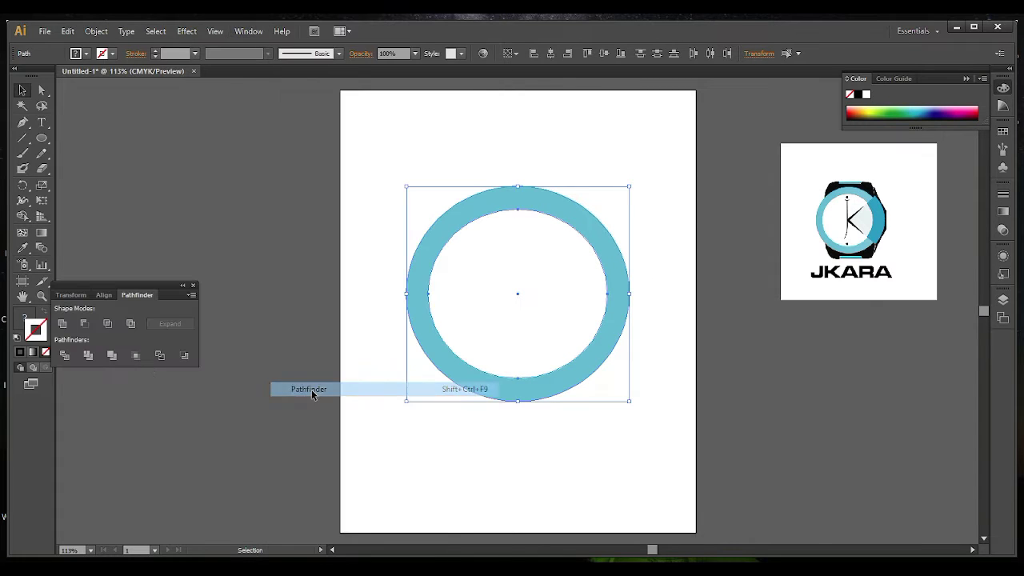
- Draw an open wedge with the Pen tool from the ring's upper right through the centre to its lower right, without fill
left_click(23, 123)
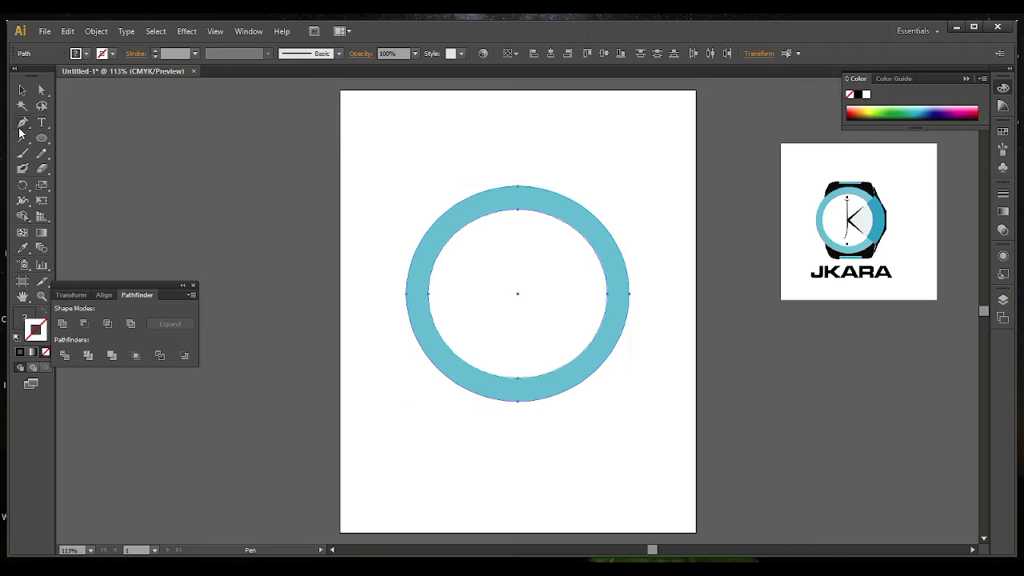
left_click(616, 201)
left_click(514, 293)
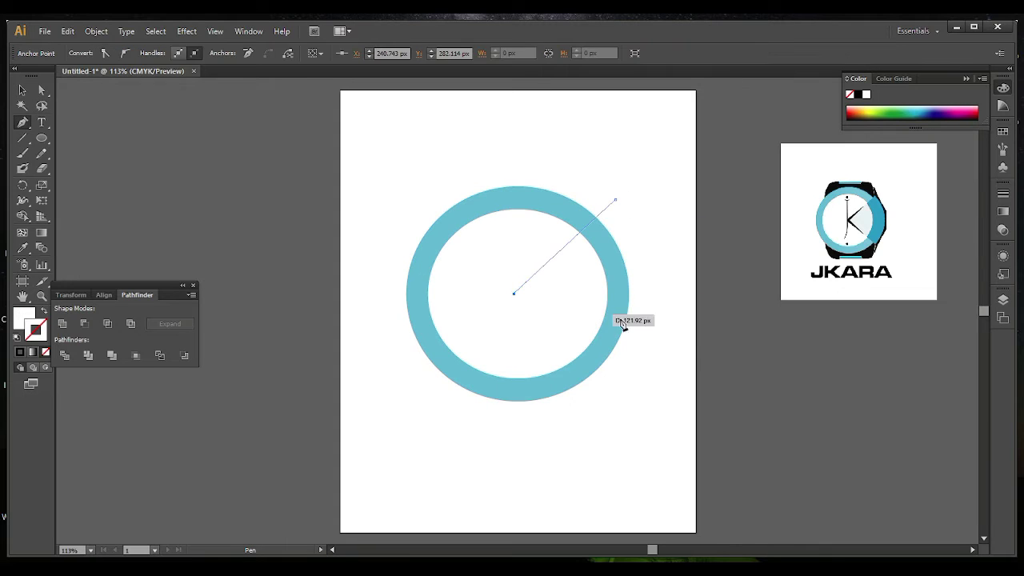
left_click(647, 367)
left_click(22, 90)
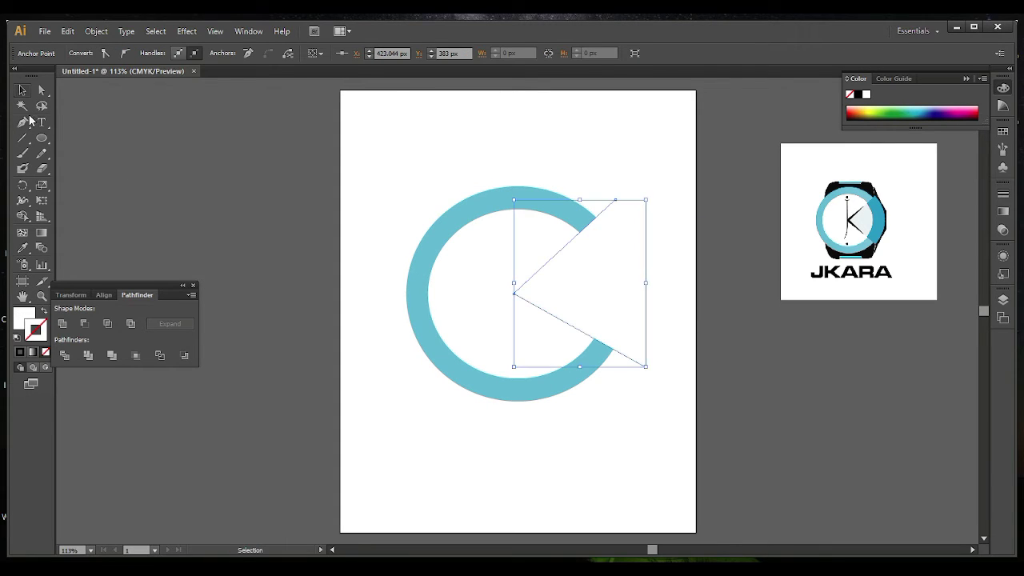
left_click(46, 353)
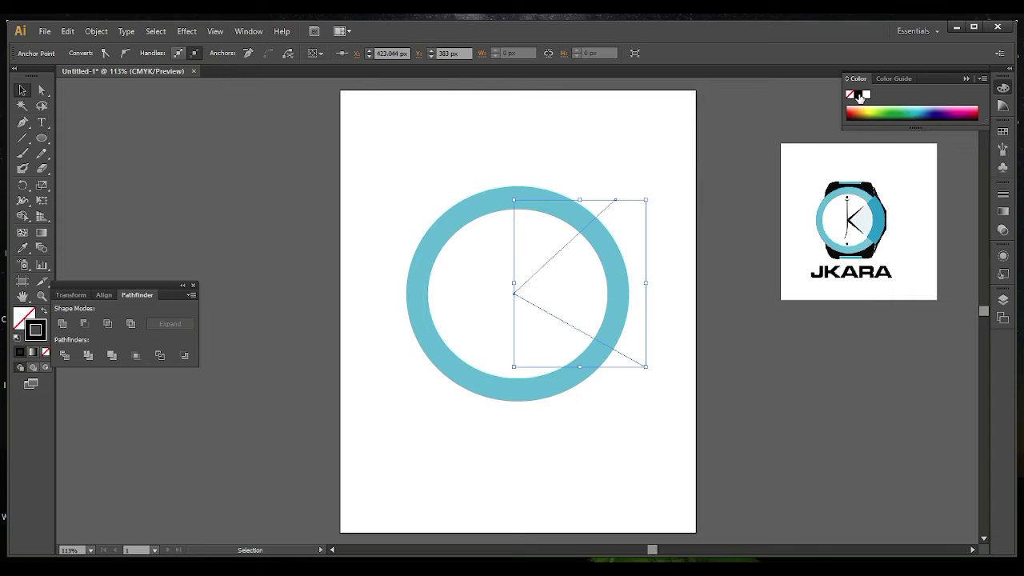
- Divide the two circles along the wedge lines with Pathfinder and ungroup the resulting pieces
left_click_drag(326, 158, 626, 240)
left_click(65, 355)
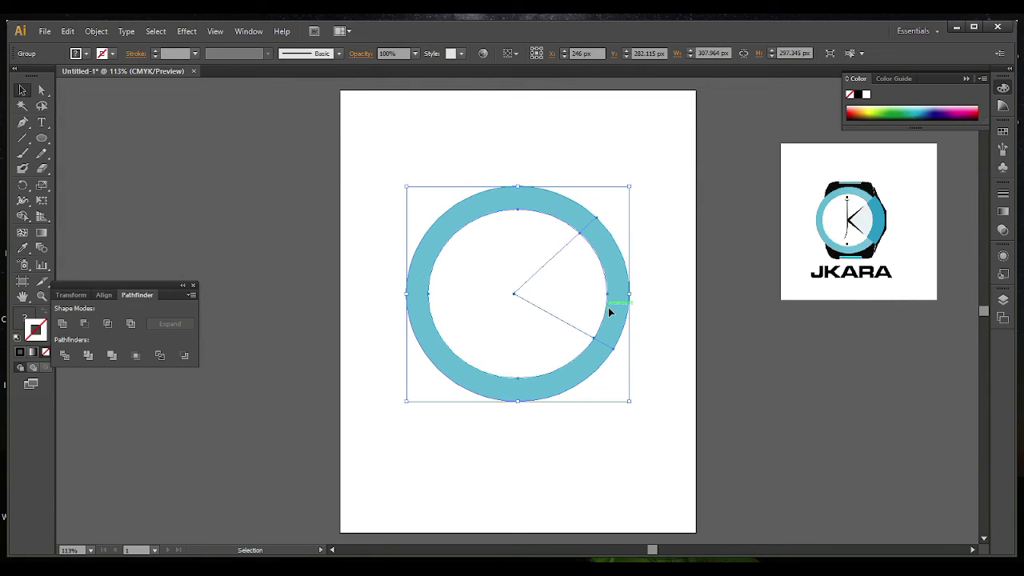
right_click(605, 296)
left_click(592, 302)
right_click(605, 320)
left_click(651, 391)
left_click(647, 416)
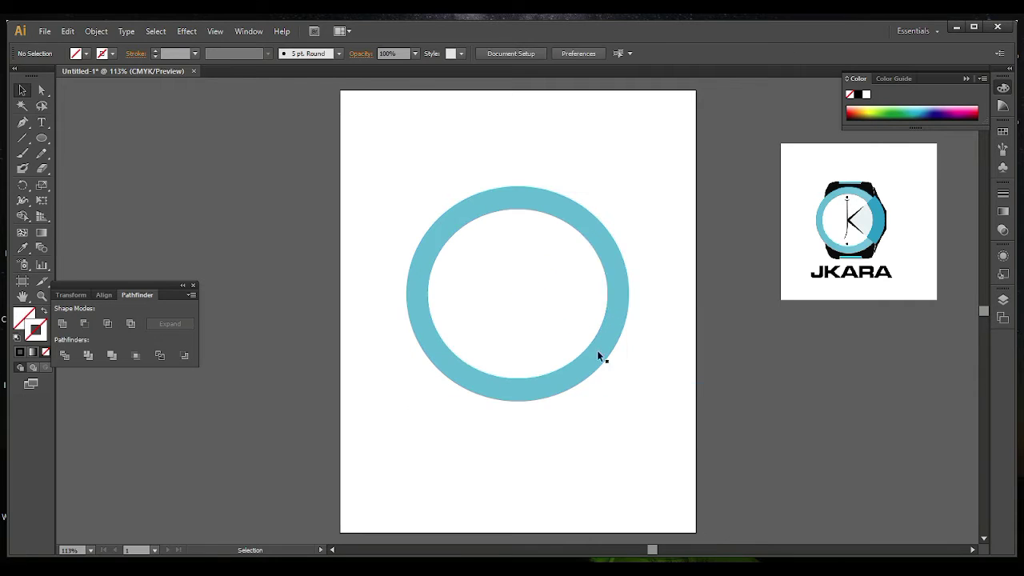
- Recolour the right-hand ring segment with the darker blue sampled from the reference logo
left_click(608, 298)
left_click(615, 294)
key("i")
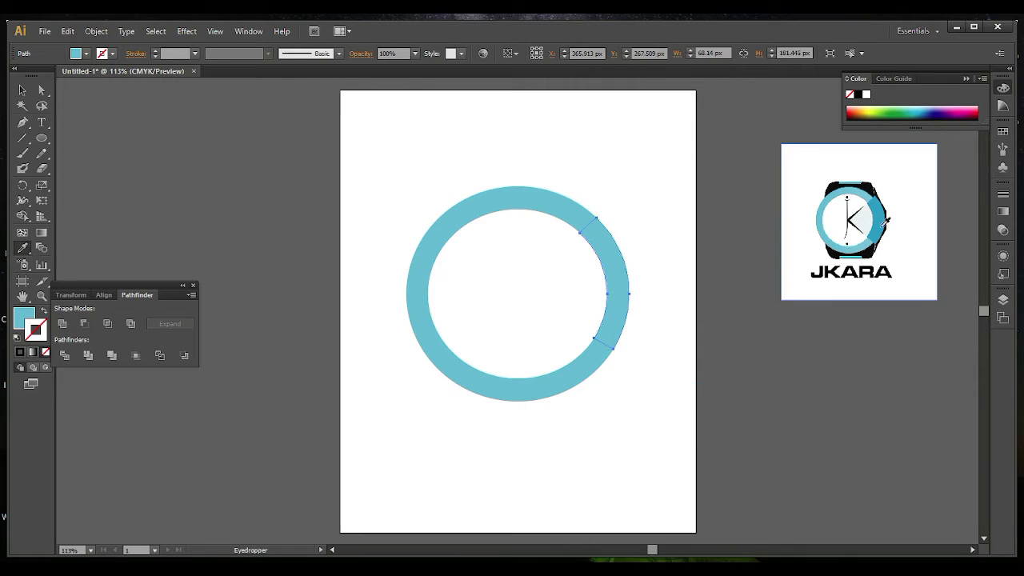
left_click(883, 224)
left_click(23, 91)
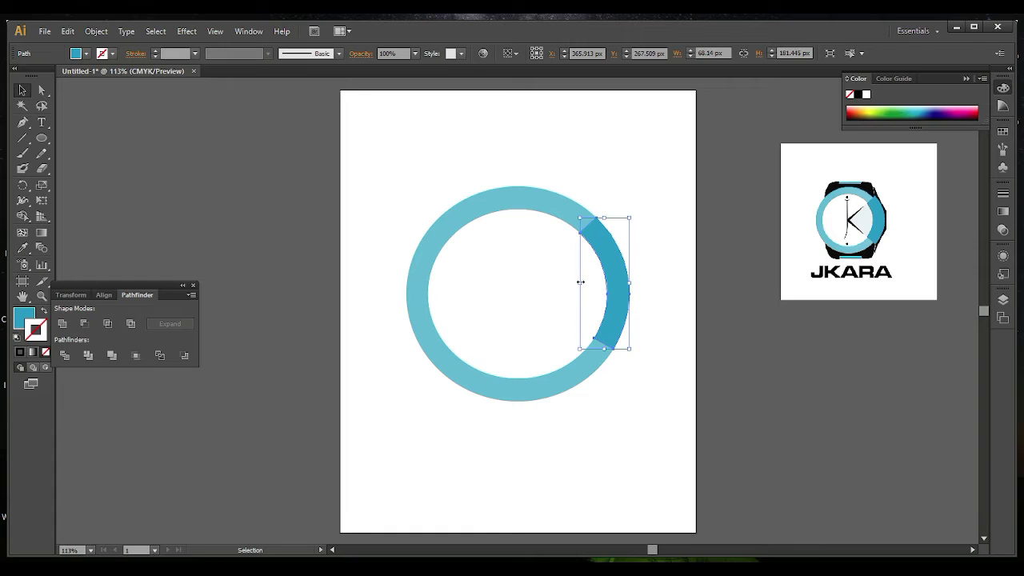
- Narrow all the watch ring pieces together slightly so the ring becomes a rounder circle
left_click_drag(577, 282, 625, 295)
left_click(577, 280)
left_click(628, 351)
left_click(625, 457)
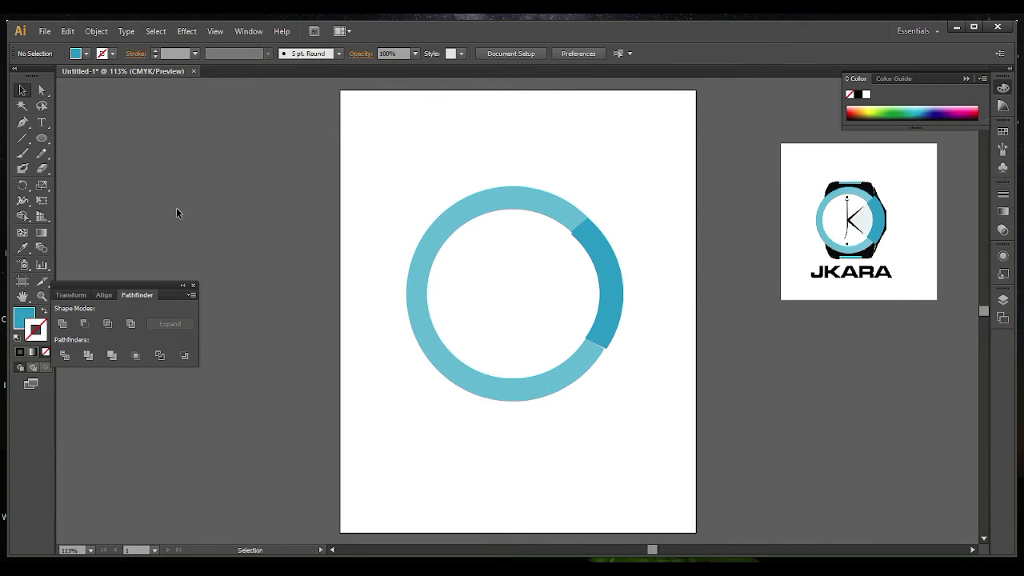
- Draw a rectangle about 152 by 81 px over the ring's top and fill it with the logo's black
left_click(24, 91)
left_click_drag(48, 140, 120, 153)
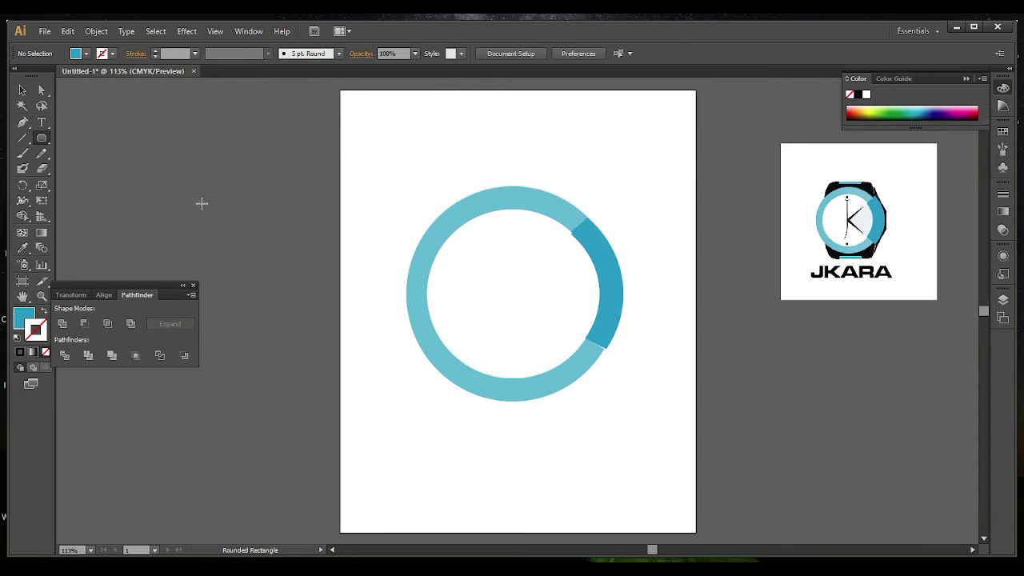
left_click_drag(45, 140, 76, 138)
left_click_drag(459, 162, 571, 222)
key("i")
left_click(851, 252)
left_click(22, 91)
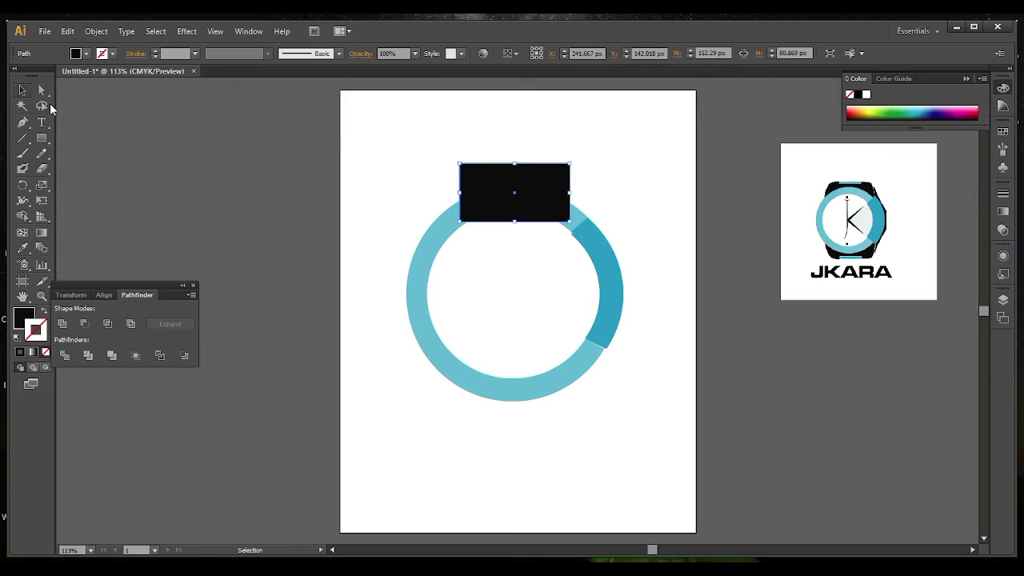
- Send the black strap rectangle to the back, behind the watch ring
right_click(490, 174)
mouse_move(602, 356)
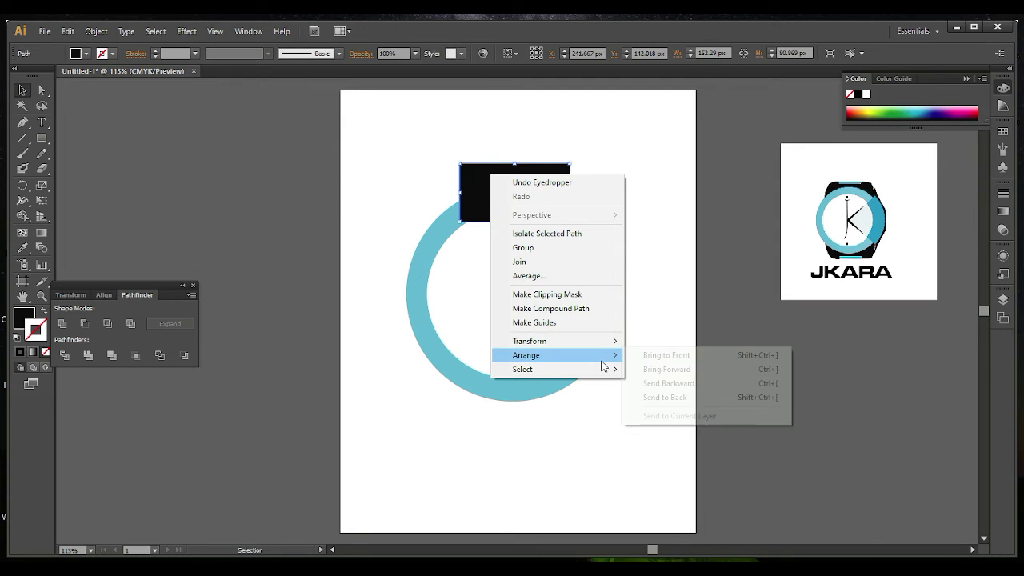
left_click(672, 398)
- Apply the Round Corners effect to the black strap rectangle
left_click(192, 31)
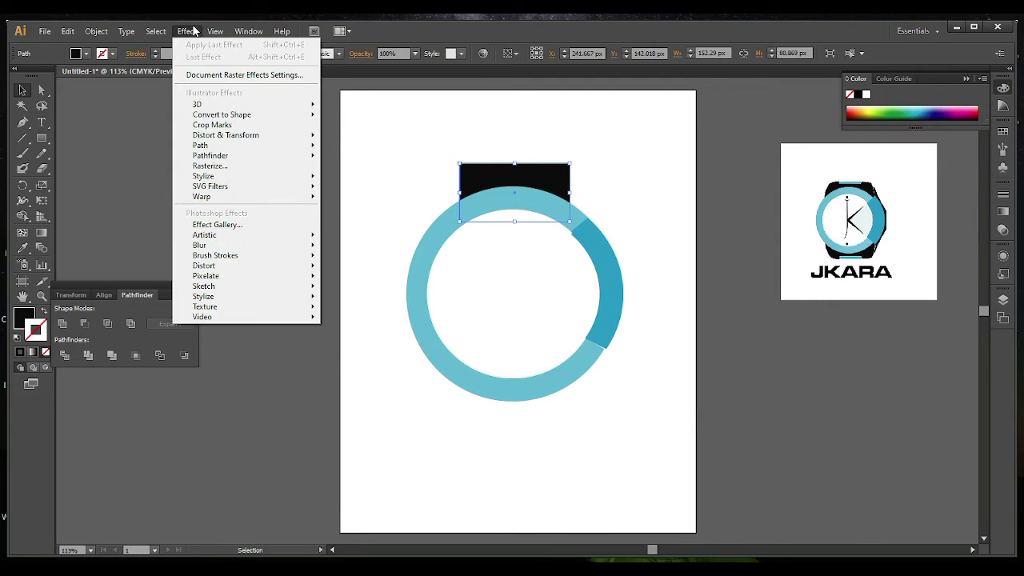
mouse_move(312, 176)
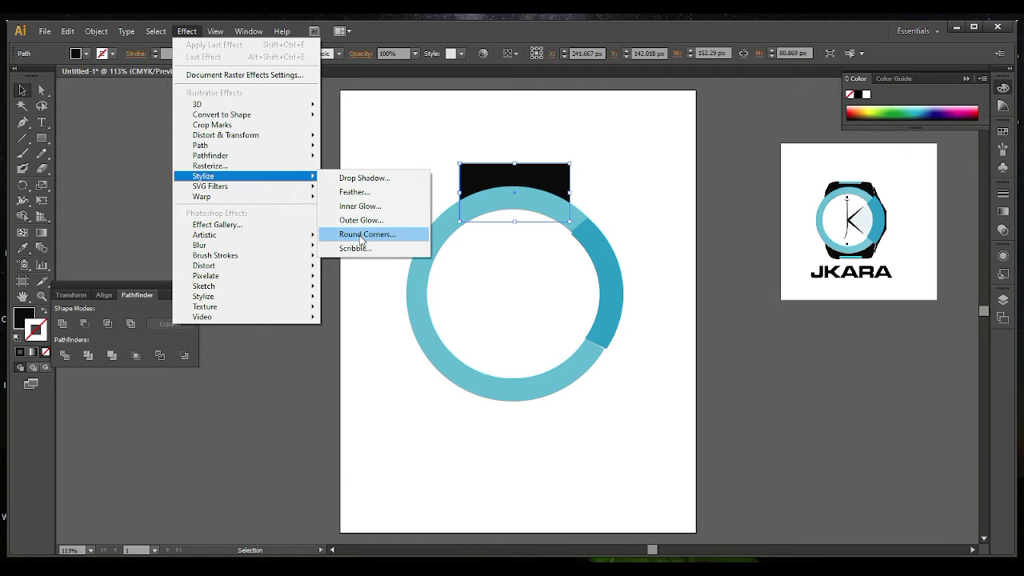
left_click(188, 32)
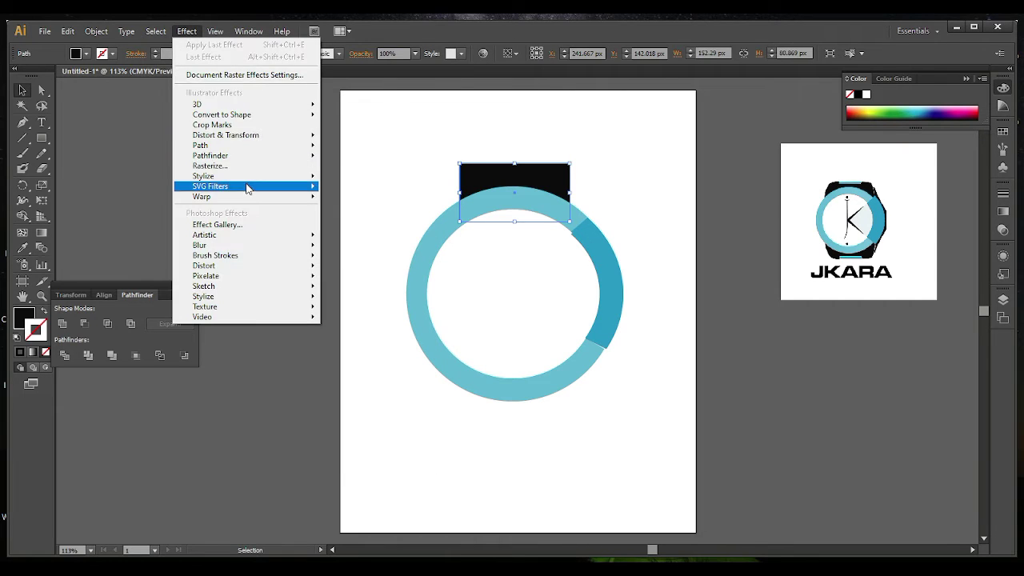
mouse_move(302, 181)
left_click(376, 235)
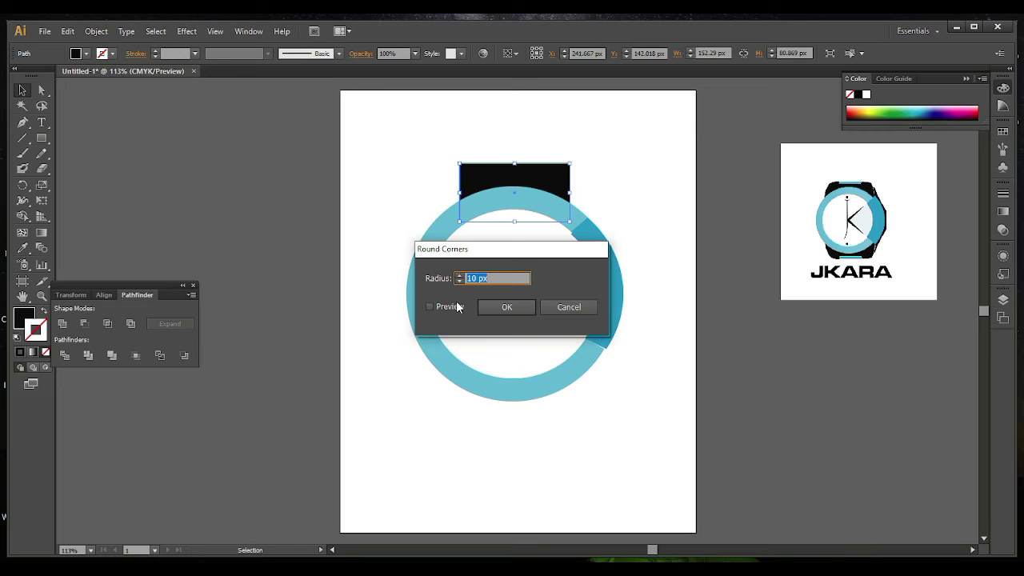
left_click(504, 308)
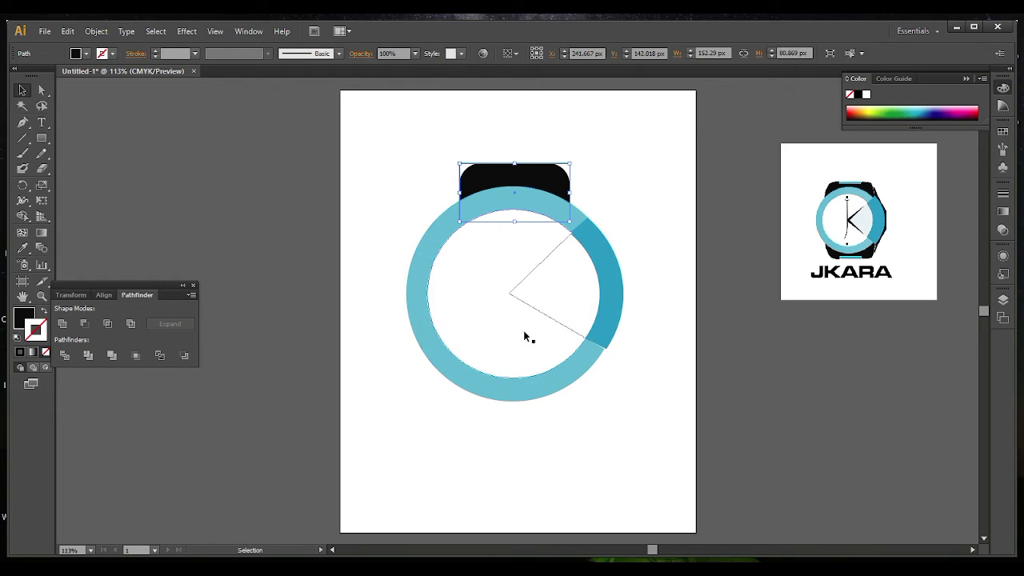
- Nudge the rounded black strap piece down by 6 px
key("Down")
key("Down")
key("Down")
key("Down")
key("Down")
key("Down")
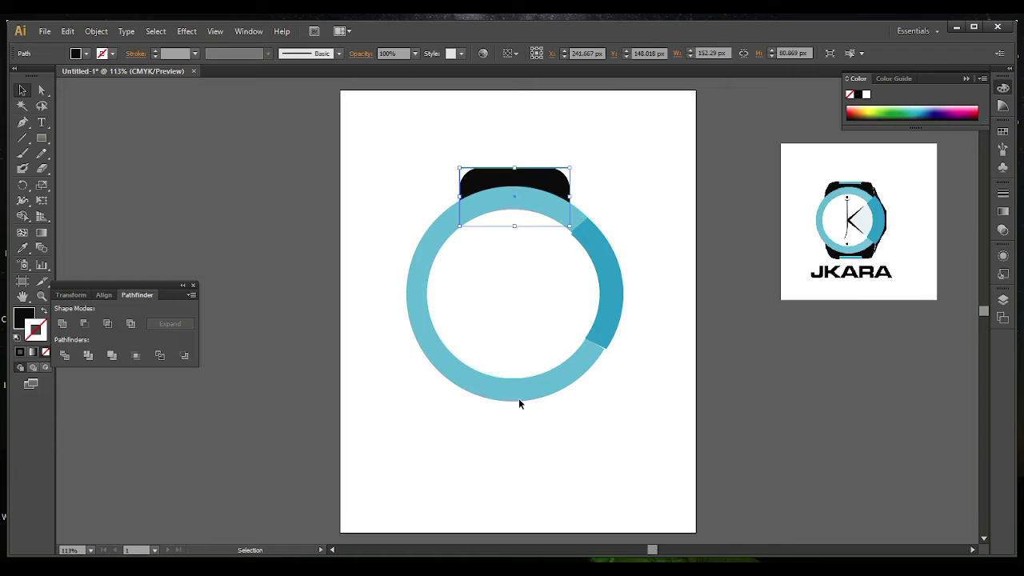
- Draw a thin bar about 78 by 12 px along the strap's top edge and fill it with the ring's light blue
left_click(41, 137)
left_click_drag(486, 168, 545, 174)
key("i")
left_click(464, 210)
key("v")
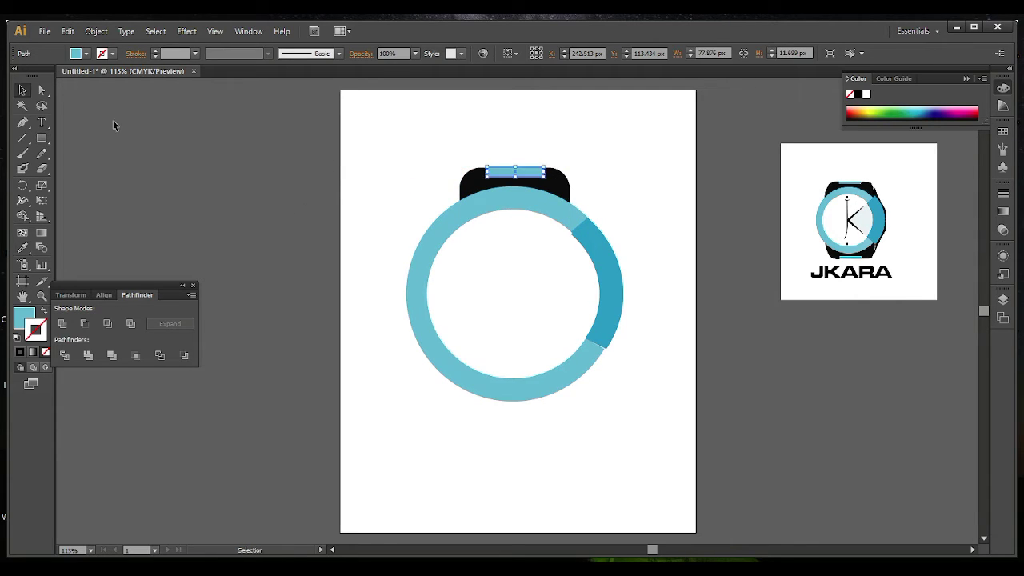
- Rotate a copy of the black strap piece and its blue bar around the ring's centre to the watch's bottom
left_click(470, 183, "shift")
key("r")
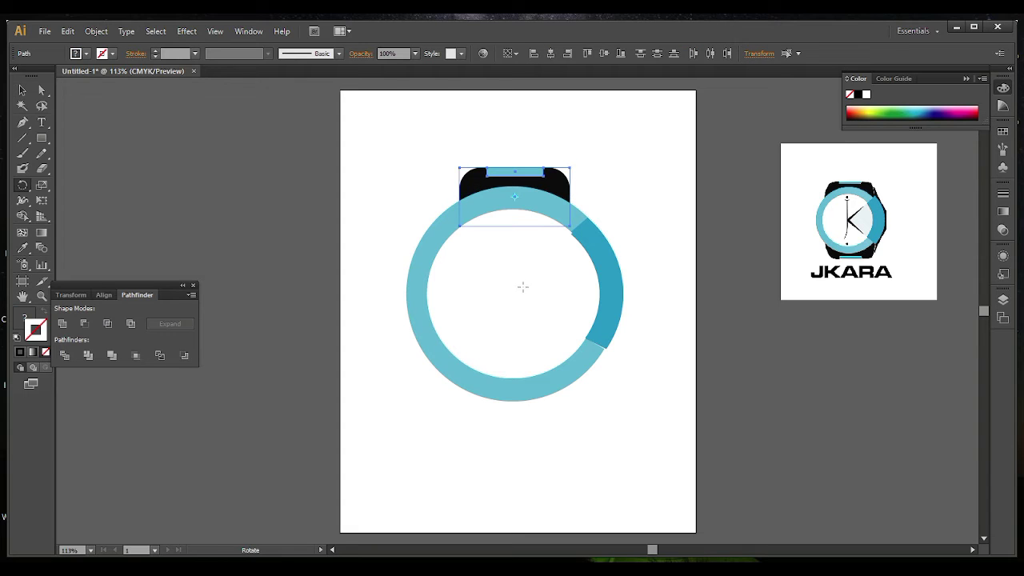
left_click(509, 293)
left_click_drag(563, 155, 481, 388)
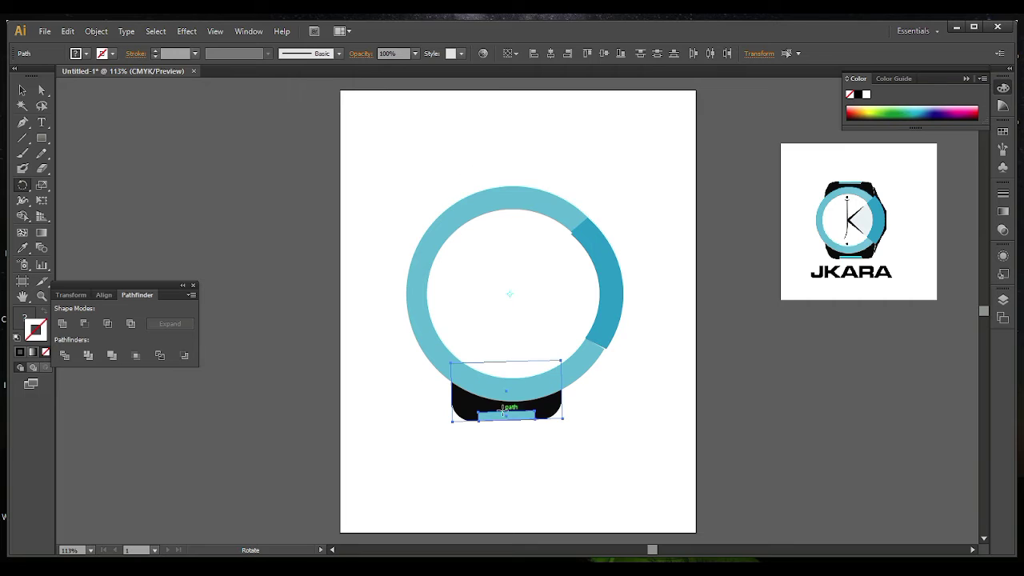
key("ctrl+z")
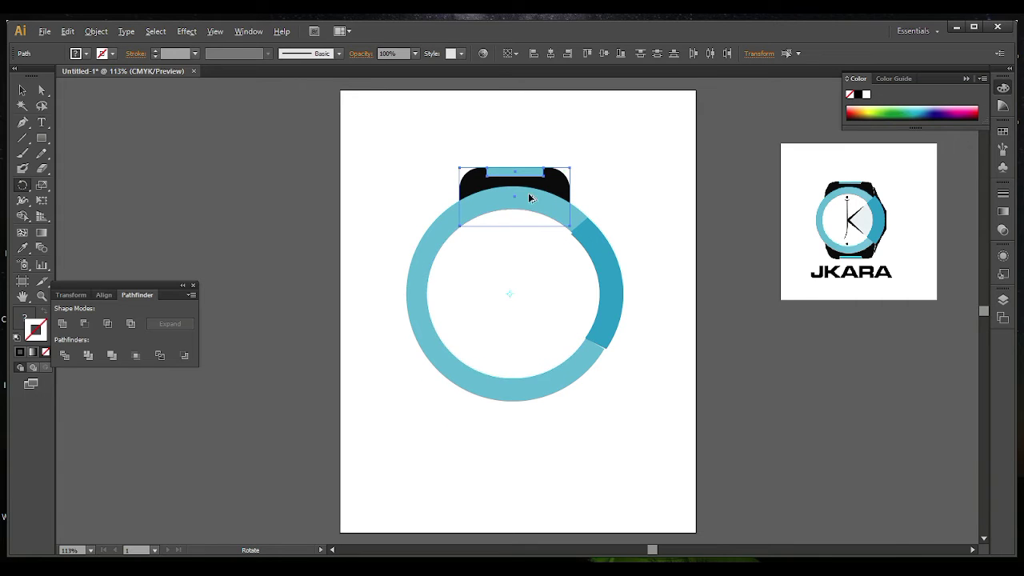
left_click_drag(530, 199, 480, 393)
- Send the copied bottom strap piece and its blue bar to the back, behind the ring
right_click(512, 404)
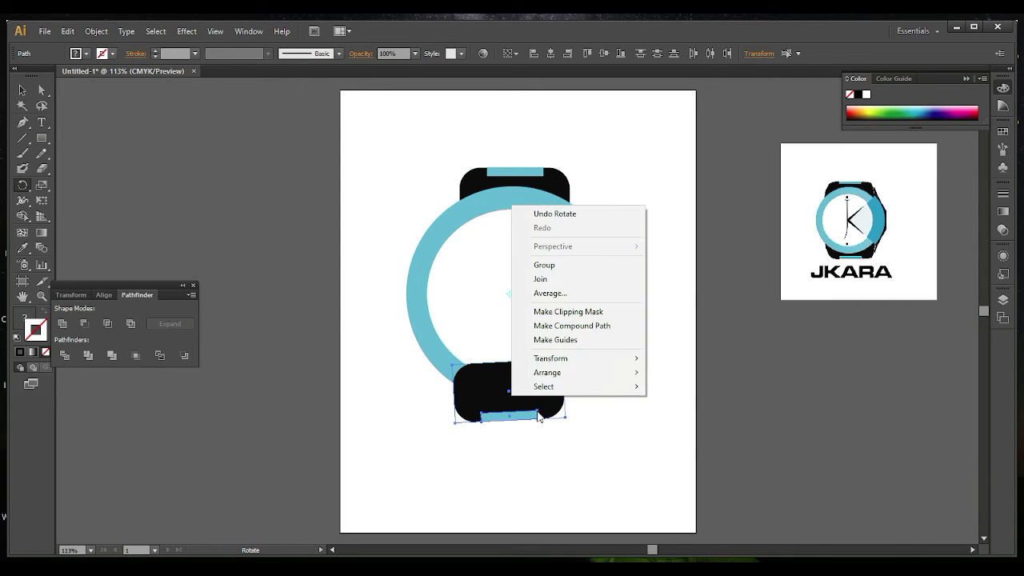
mouse_move(589, 381)
left_click(688, 414)
left_click(23, 89)
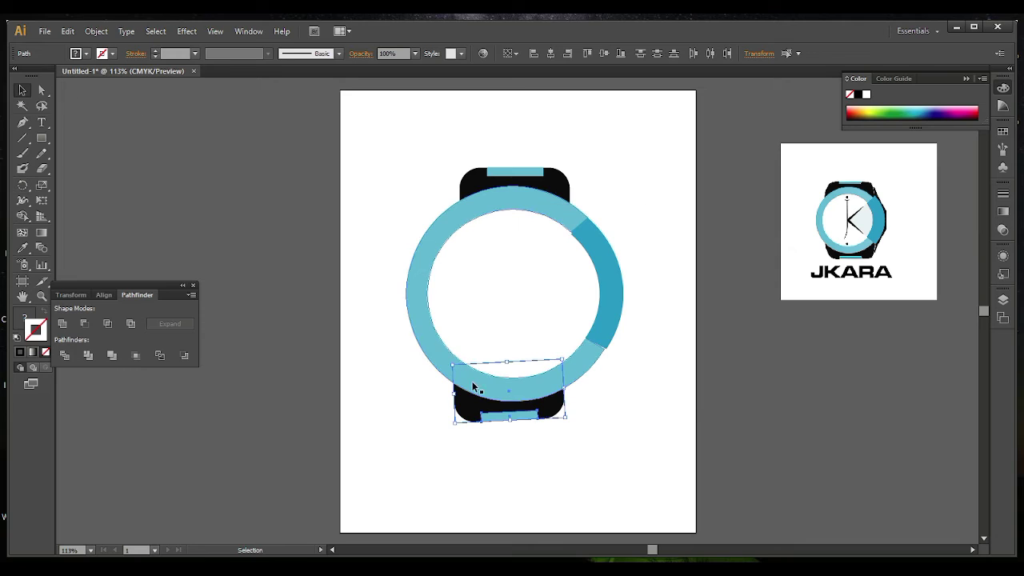
- Level the tilted bottom strap piece with its blue bar and nudge it right and up until it centres beneath the ring
left_click_drag(569, 417, 568, 419)
key("Right")
key("Right")
key("Right")
key("Right")
key("Right")
key("Right")
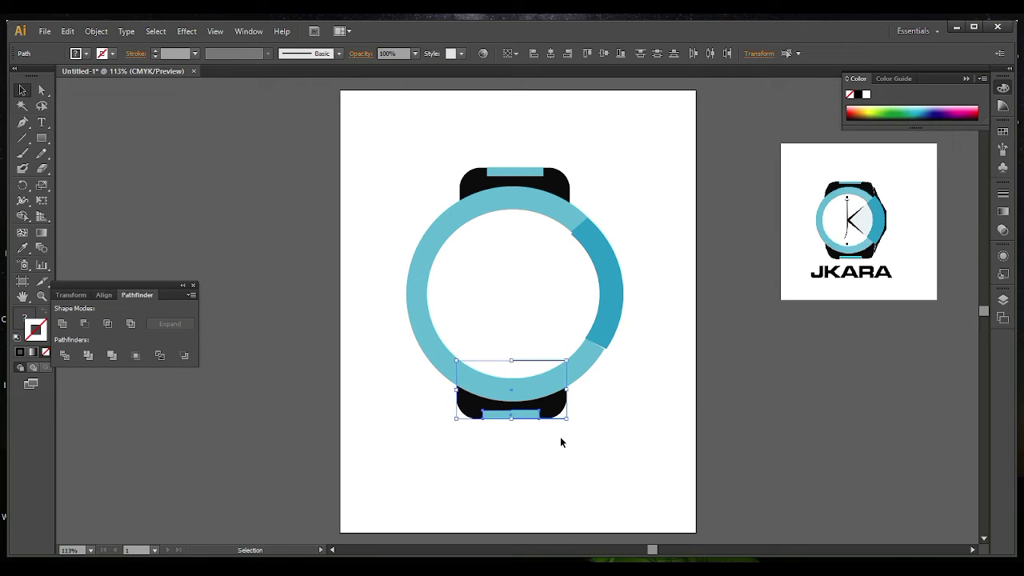
key("Up")
key("Up")
key("Up")
key("Up")
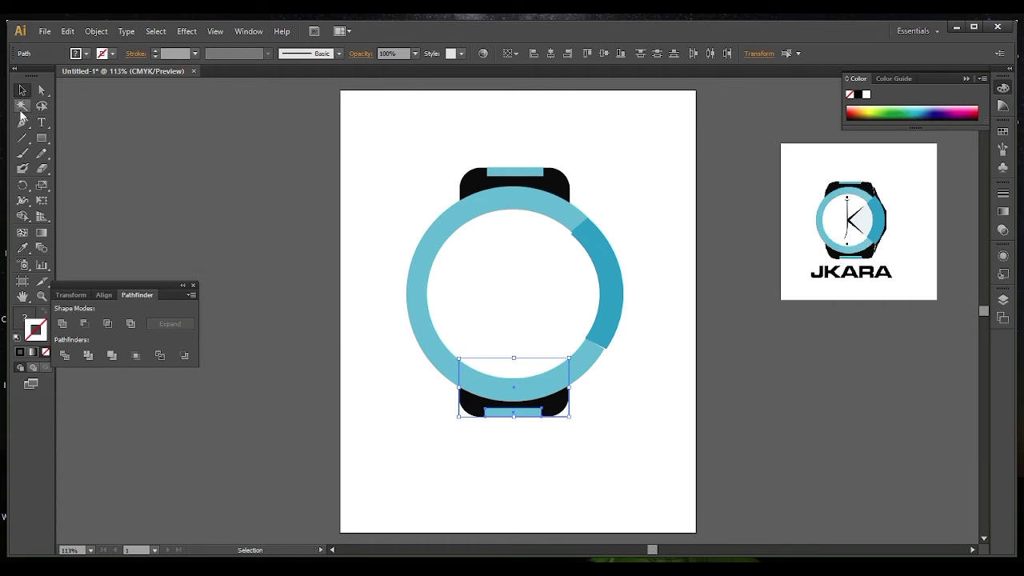
- Draw a closed four-point polygon with the Pen tool around the watch's right side, from the top strap to the bottom strap
key("p")
left_click(548, 178)
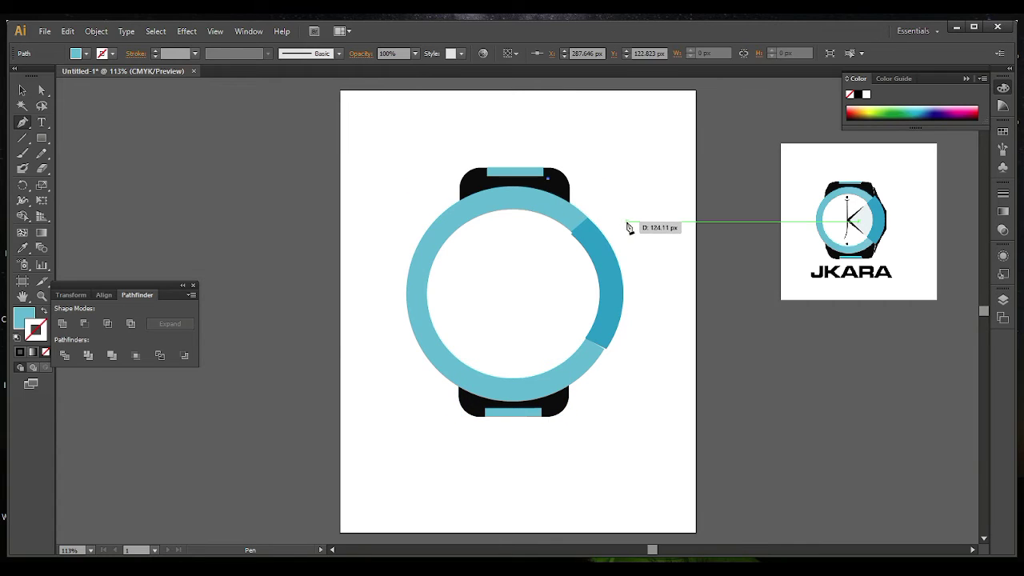
left_click(626, 221)
left_click(636, 340)
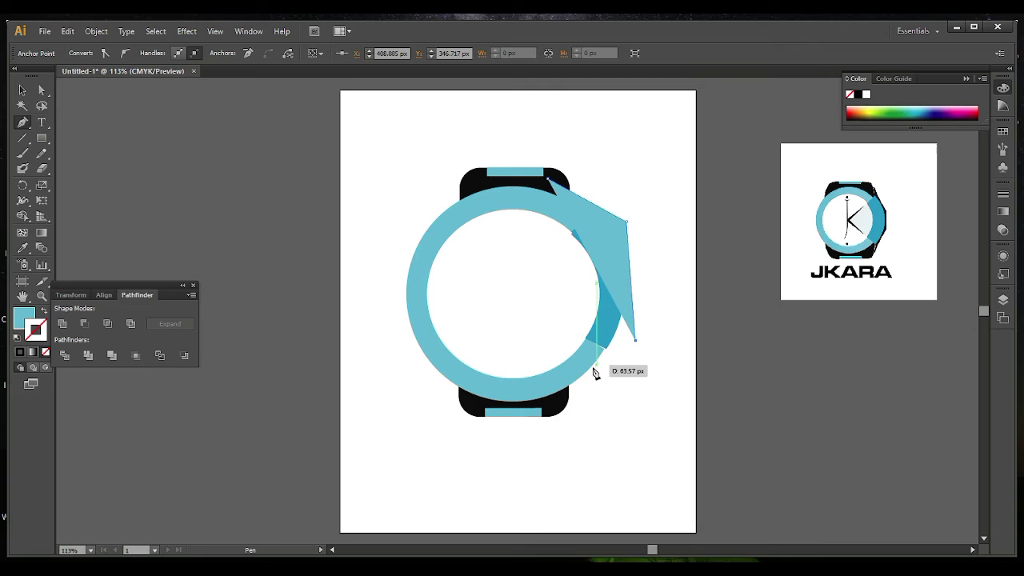
left_click(558, 391)
left_click(548, 178)
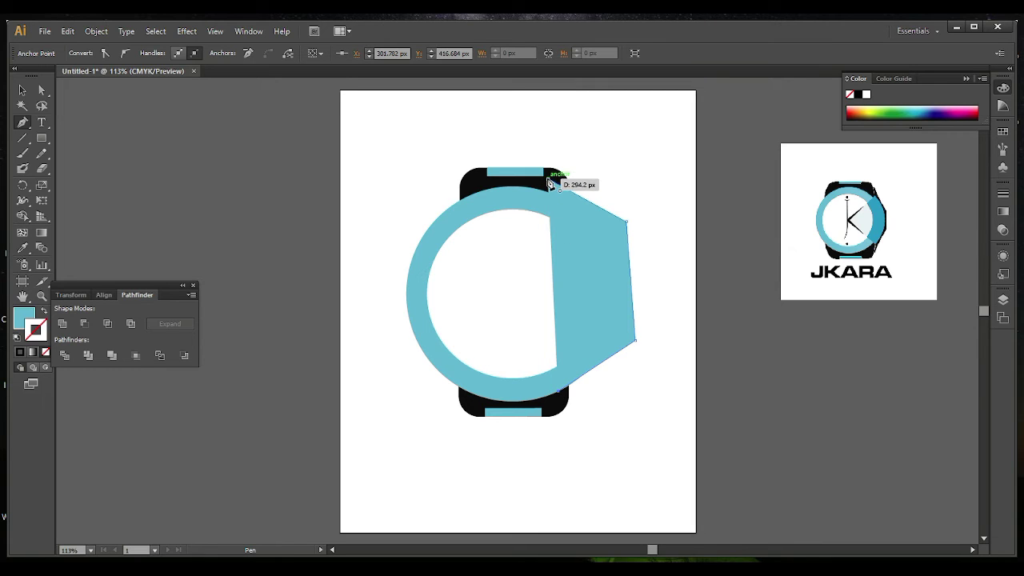
- Fill the side polygon with the strap's black and send it to the back, behind the ring
left_click(22, 90)
key("i")
left_click(470, 177)
right_click(601, 292)
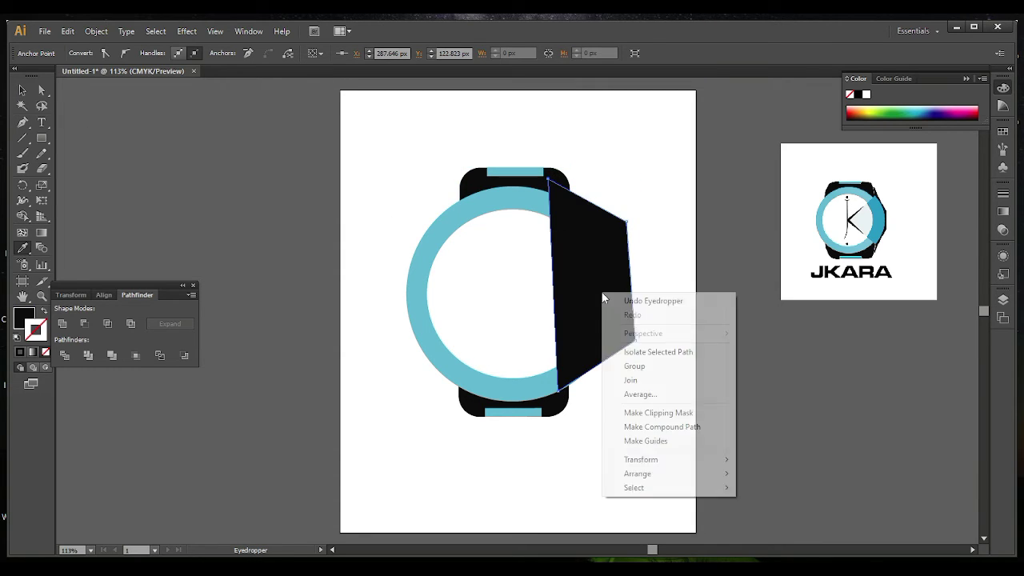
mouse_move(672, 473)
left_click(761, 515)
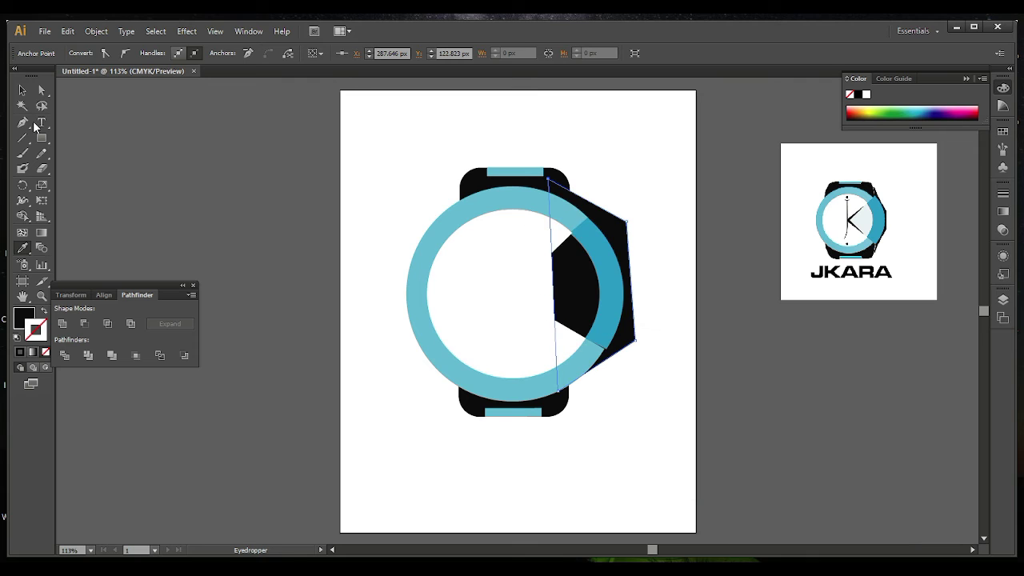
left_click(22, 90)
left_click(438, 258)
key("i")
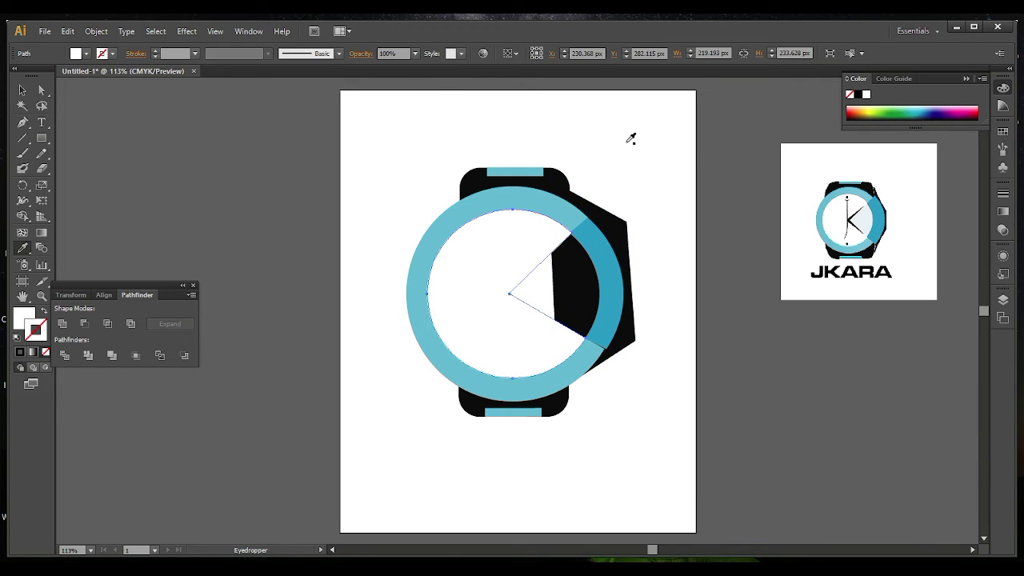
left_click(22, 90)
left_click(553, 233)
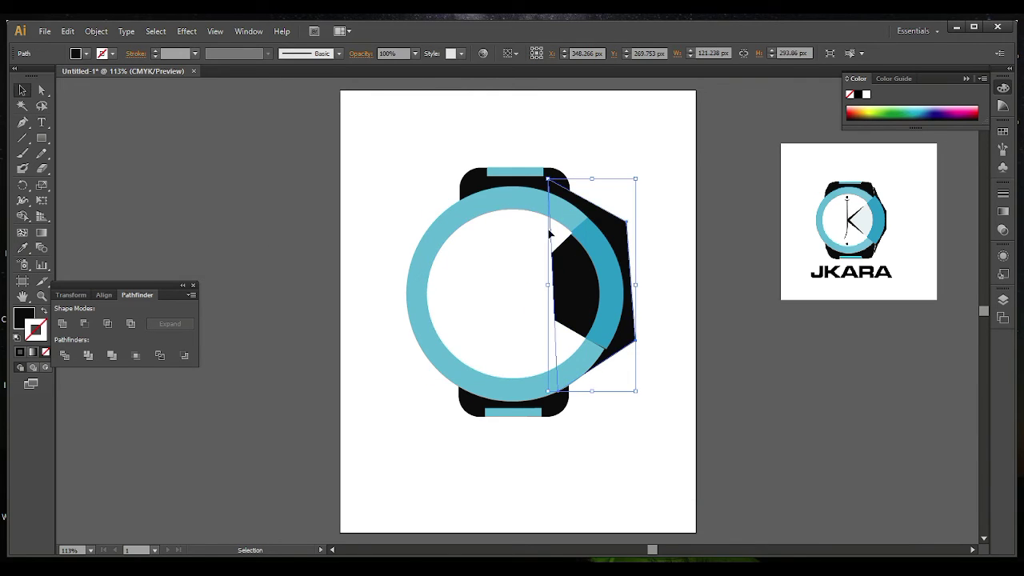
left_click(131, 115)
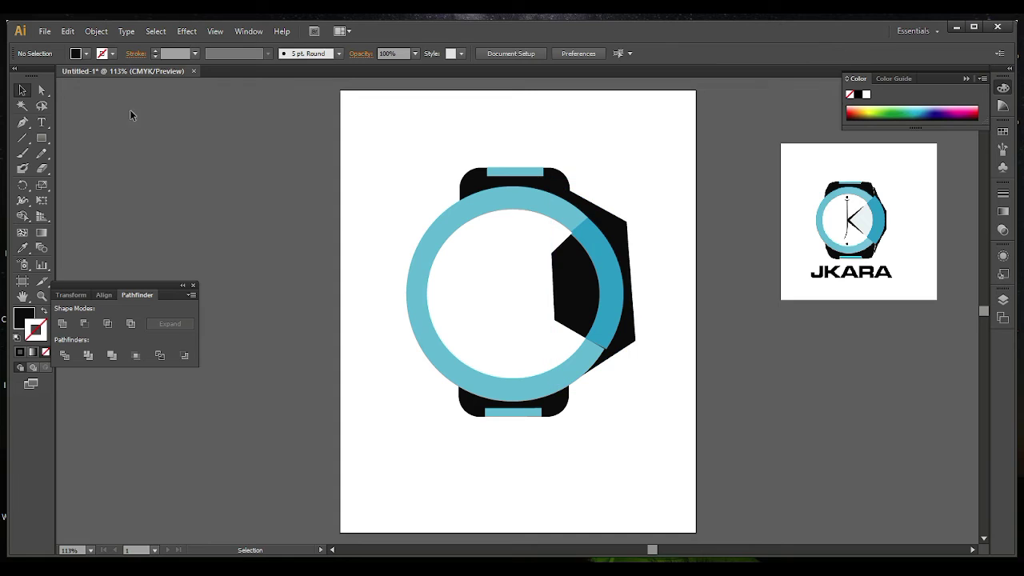
- Draw a closed wedge from the dial's centre over the dial's open sector and send it to the back
left_click(572, 234)
left_click(510, 295)
left_click(606, 338)
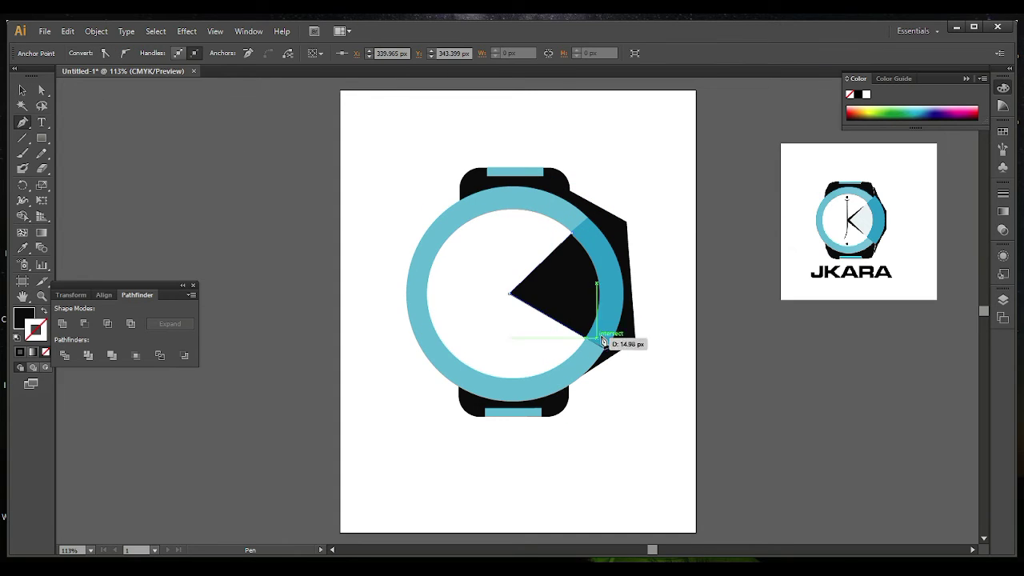
left_click(606, 284)
left_click(572, 234)
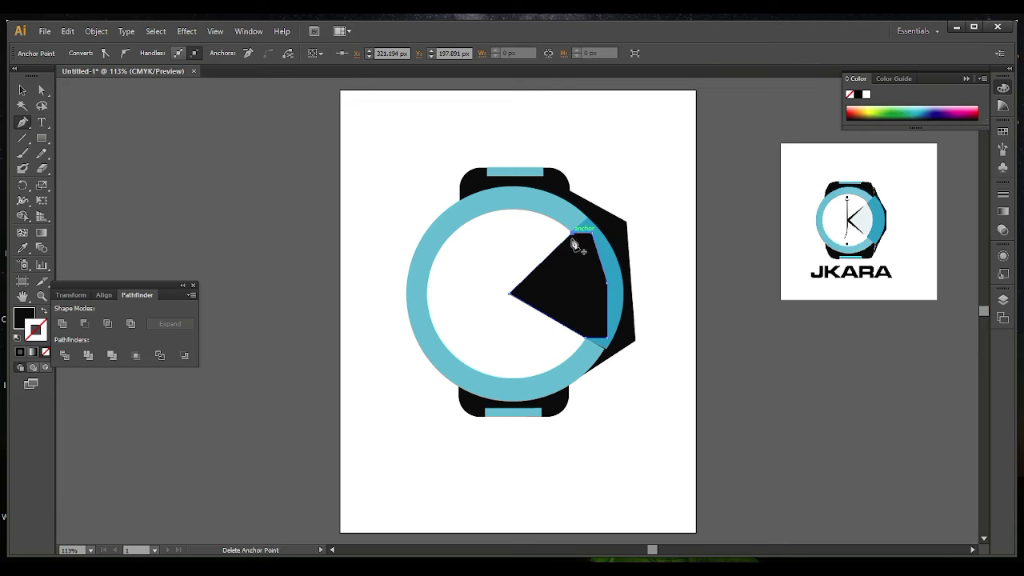
key("v")
right_click(552, 282)
mouse_move(658, 465)
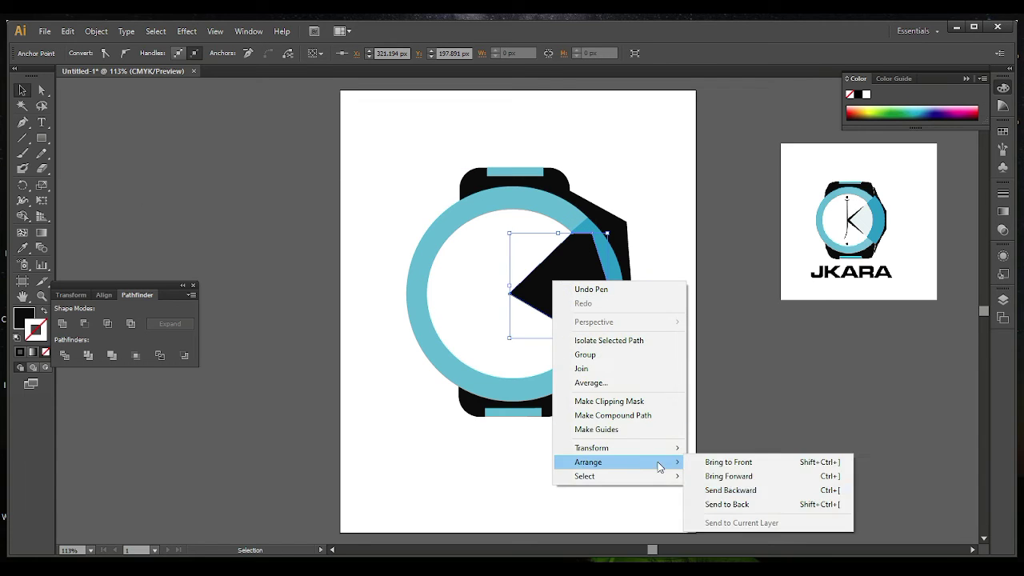
left_click(726, 504)
- Send the black side polygon to the back, behind the wedge, and fill the wedge with white
left_click(612, 232)
right_click(614, 230)
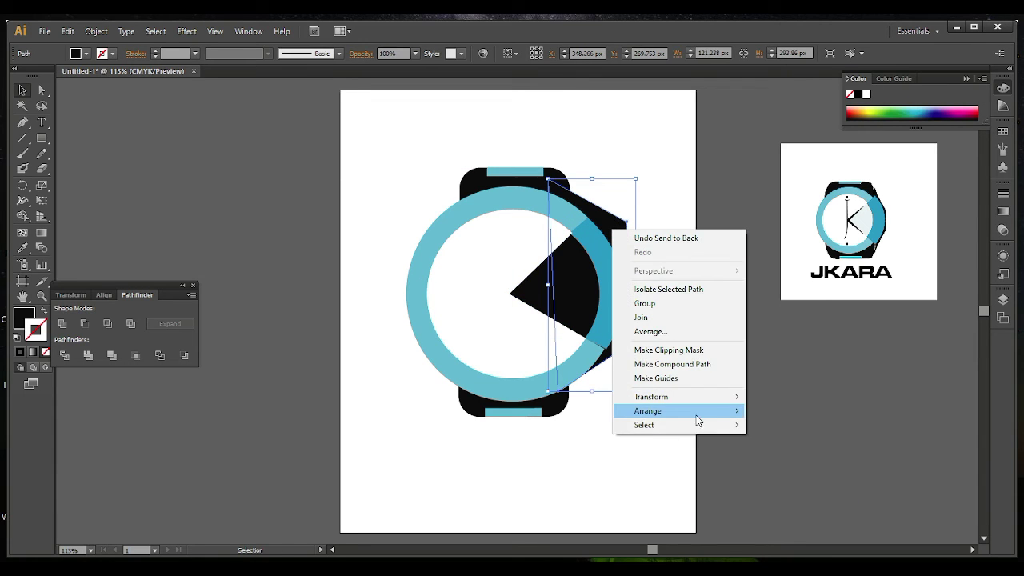
mouse_move(697, 420)
left_click(766, 453)
left_click(546, 284)
key("i")
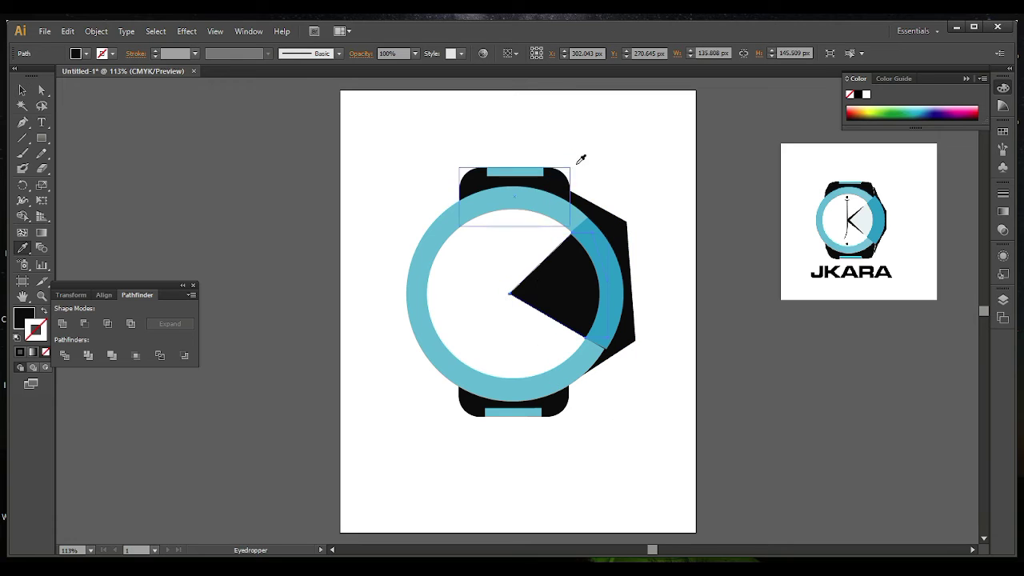
left_click(580, 158)
- Reshape the black side polygon by moving its two outer corners and its bottom strap corner downward
left_click(41, 90)
left_click_drag(626, 222, 635, 244)
left_click_drag(636, 342, 635, 353)
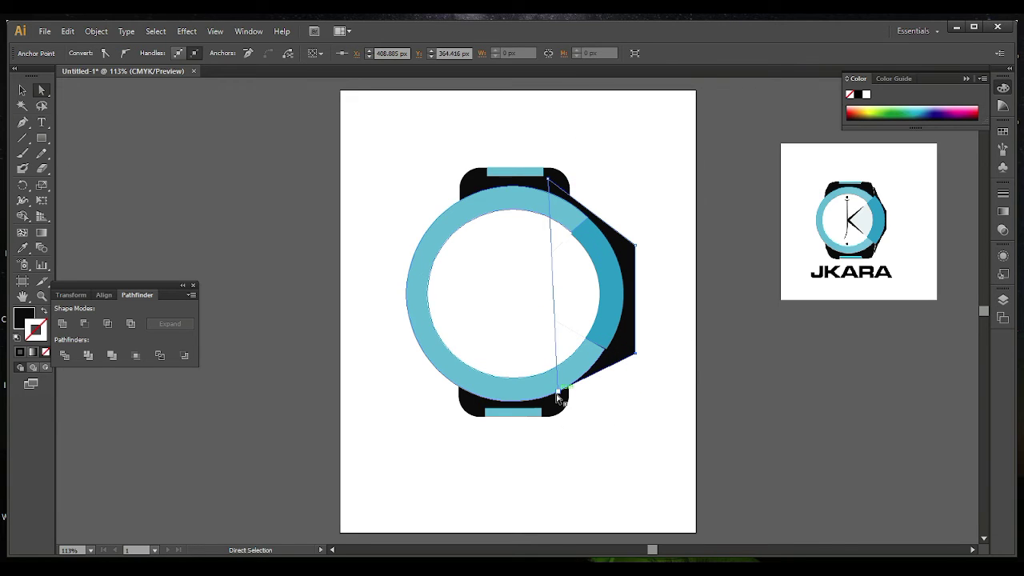
left_click_drag(558, 397, 555, 408)
left_click(23, 91)
left_click(173, 135)
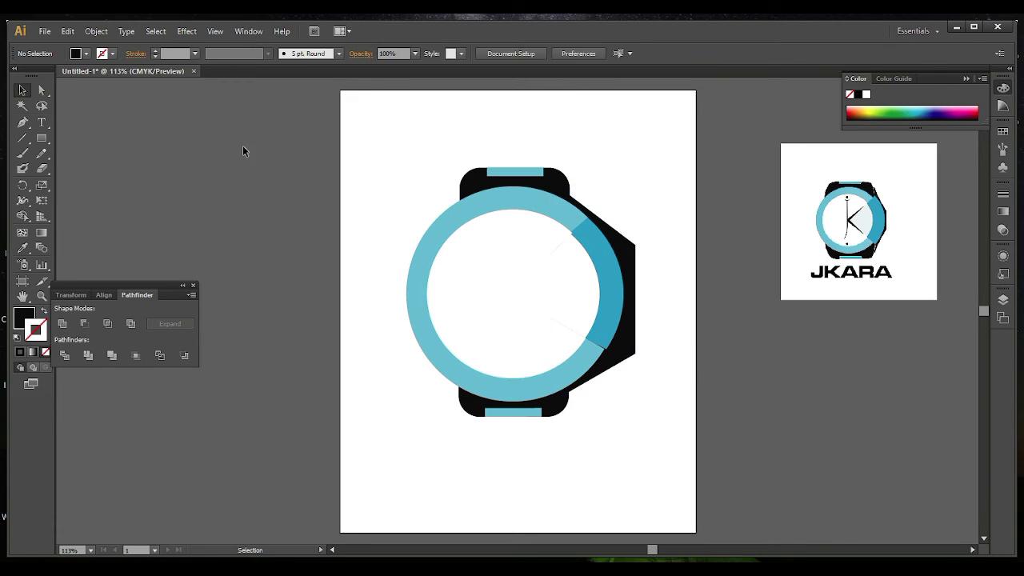
- Move the black side polygon's lower outer corner about 4 px inward, toward the ring
left_click(637, 352)
left_click(41, 90)
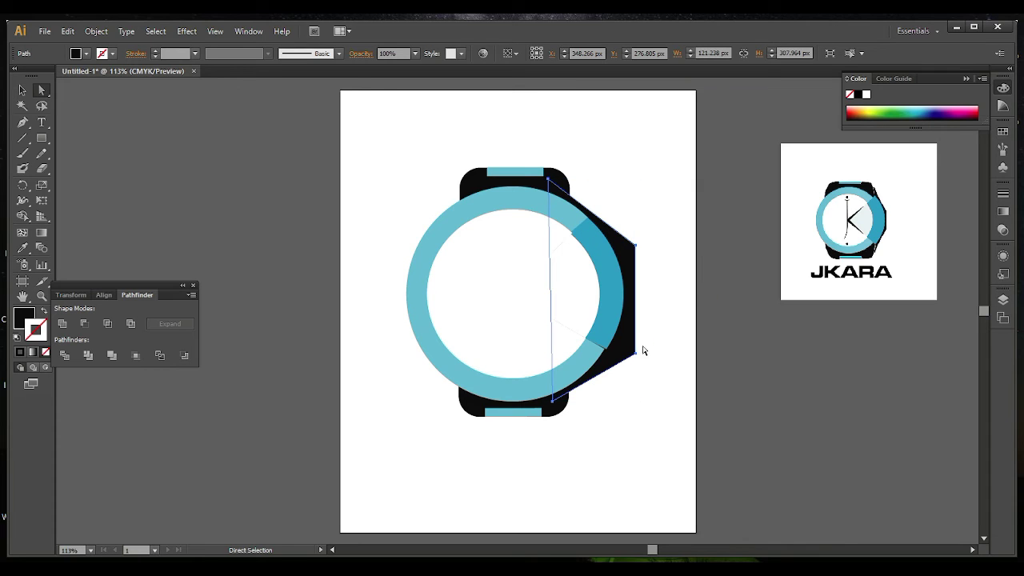
left_click_drag(637, 353, 636, 358)
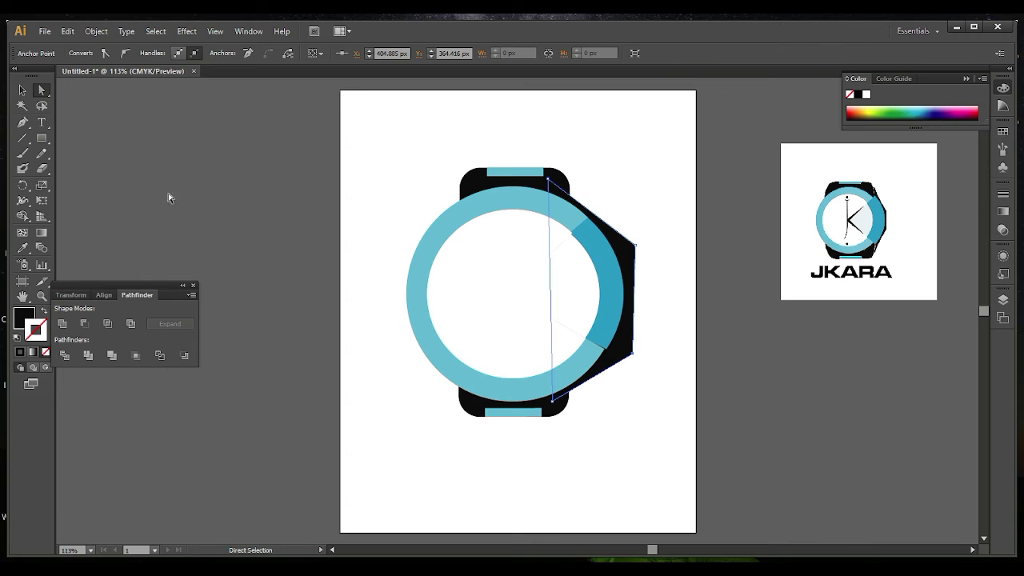
left_click(23, 89)
left_click(83, 173)
- Draw a black chevron with the Pen tool along the dial sector's edges, its tip at the dial's centre, forming the K's arms
left_click(22, 138)
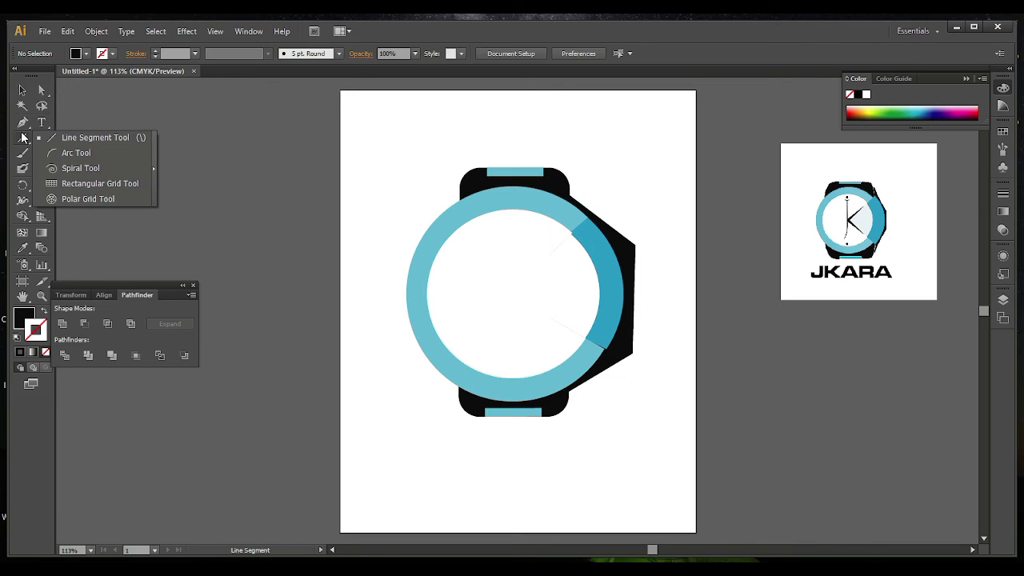
left_click(22, 122)
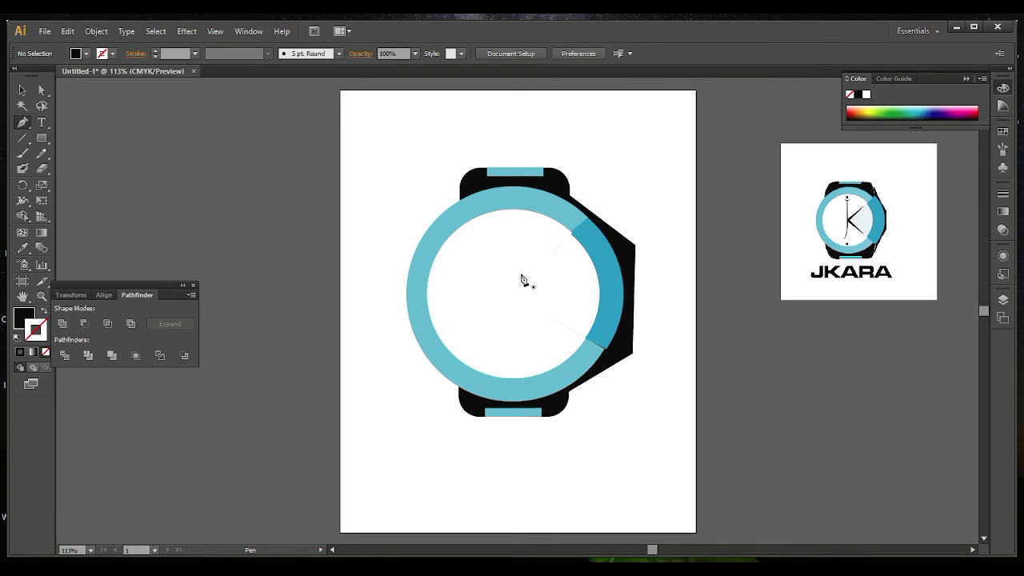
left_click(549, 256)
left_click(510, 294)
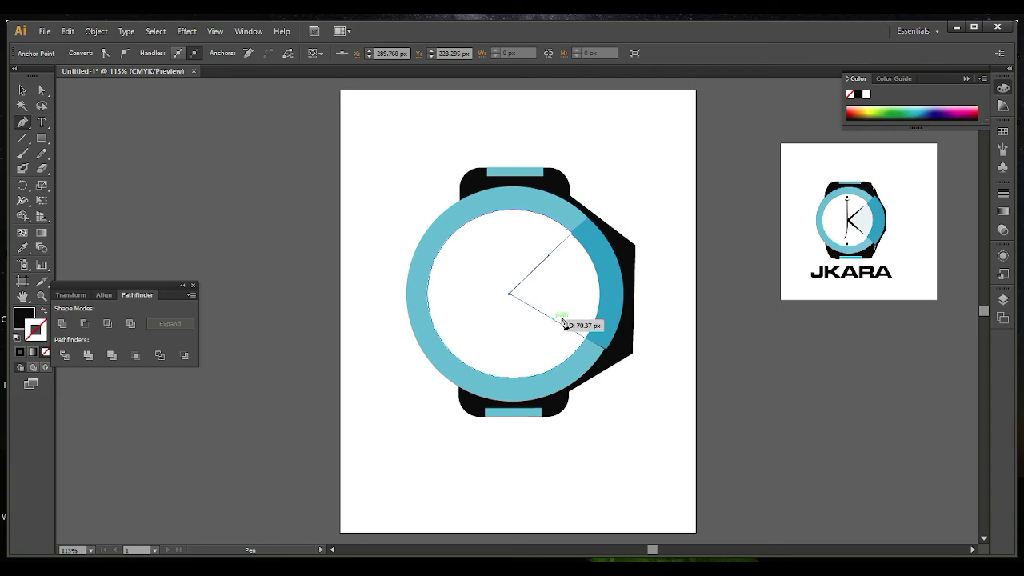
left_click(559, 321)
left_click(526, 292)
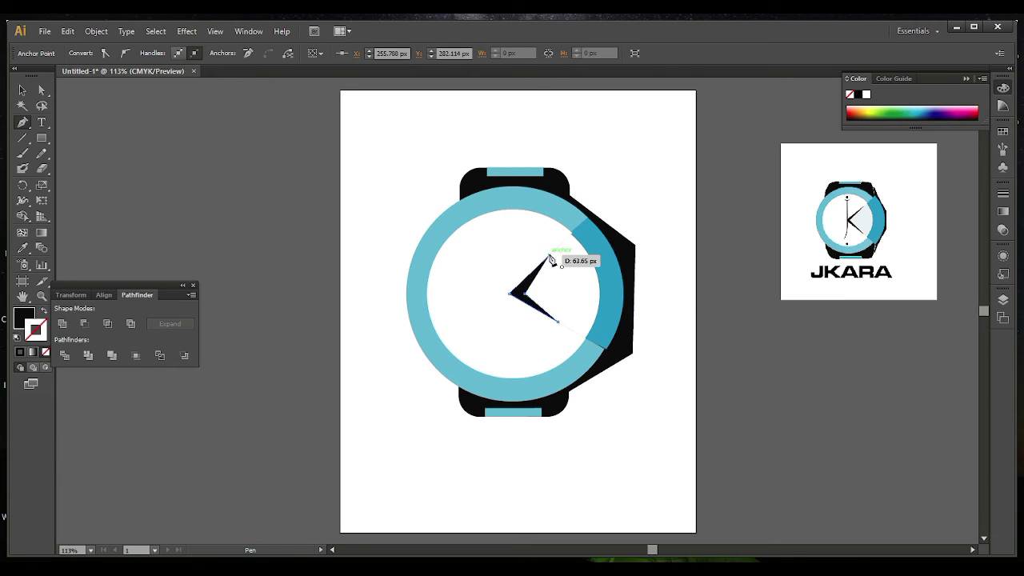
- Draw a J-shaped curve beside the chevron's tip, with no fill and a 3 pt black stroke
left_click(509, 237)
left_click_drag(465, 338, 408, 287)
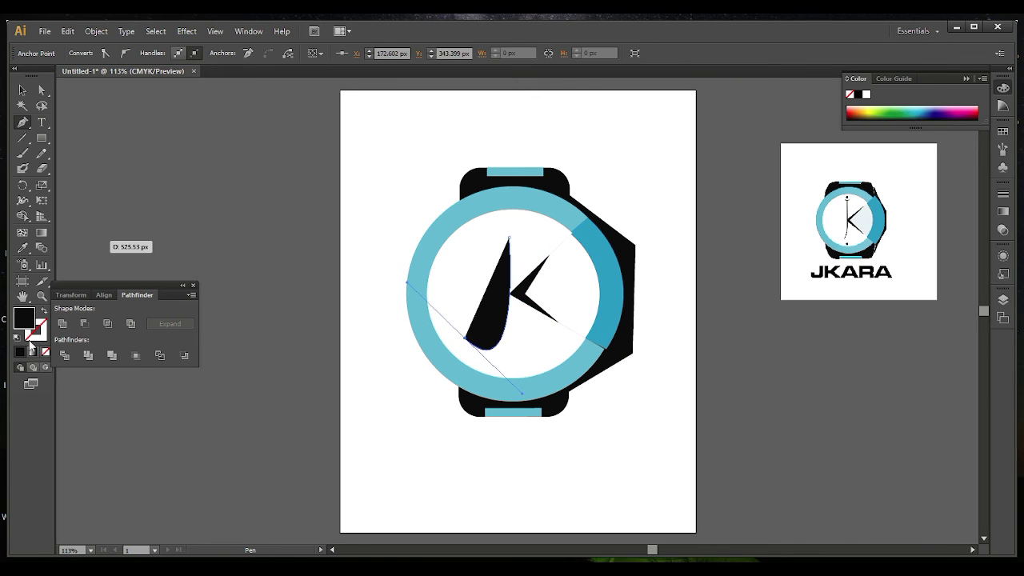
left_click(45, 352)
key("x")
left_click(24, 354)
left_click(23, 92)
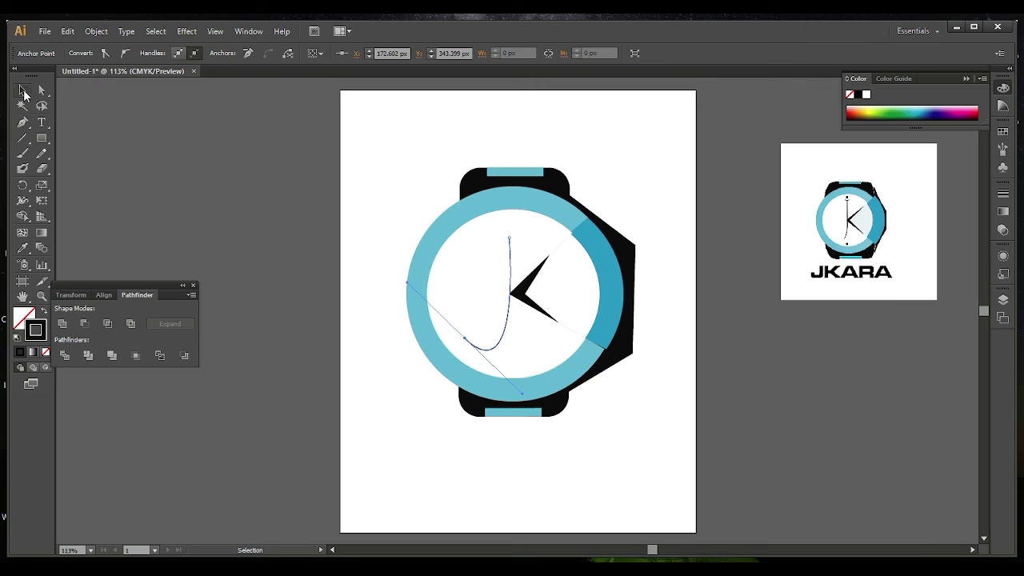
left_click(196, 137)
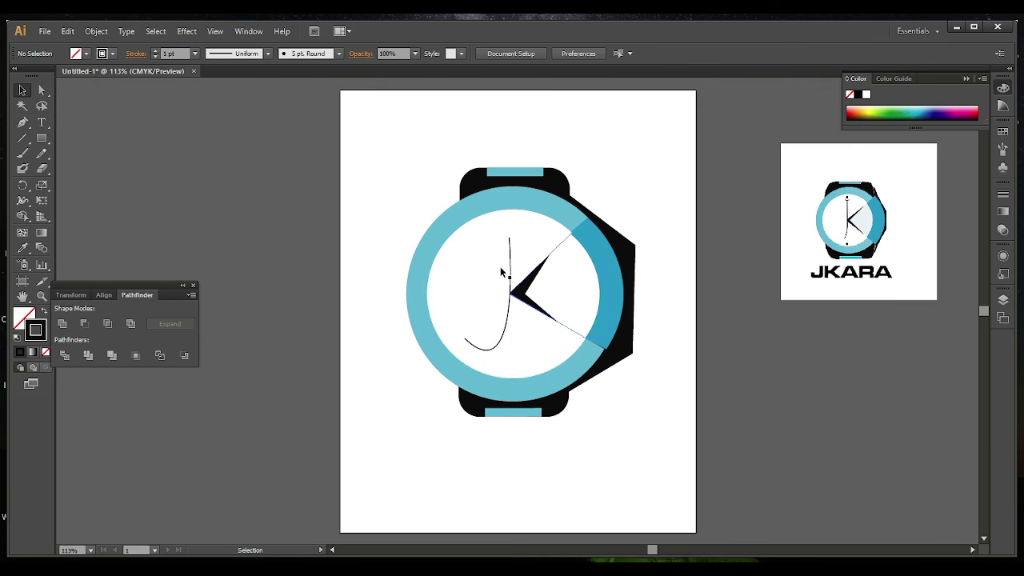
left_click(511, 272)
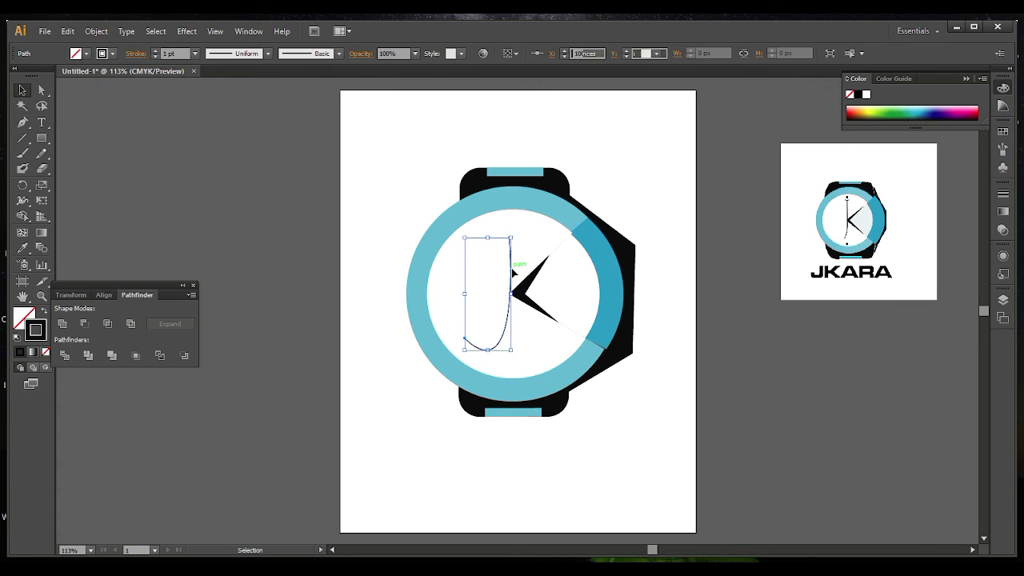
left_click(155, 57)
- Draw a small rectangle about 16 by 7 px across the J's top end and fill it with black
key("m")
left_click_drag(319, 185, 507, 240)
key("v")
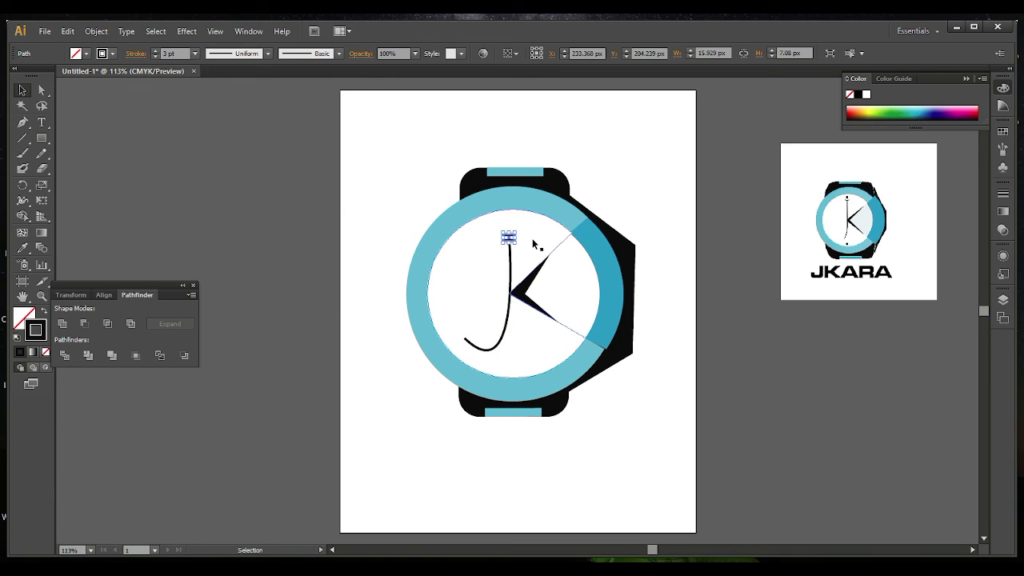
left_click(17, 321)
left_click(858, 95)
left_click(732, 171)
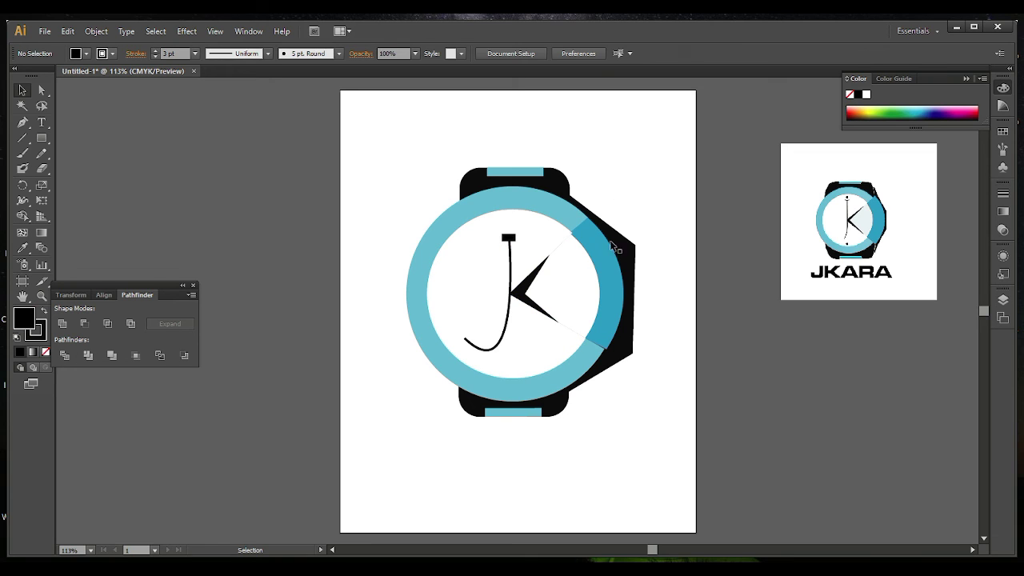
- Draw two small black ellipses on the dial, about 11 by 10 px above the J and about 8 by 11 px below it
left_click_drag(42, 143, 82, 167)
left_click_drag(505, 213, 514, 223)
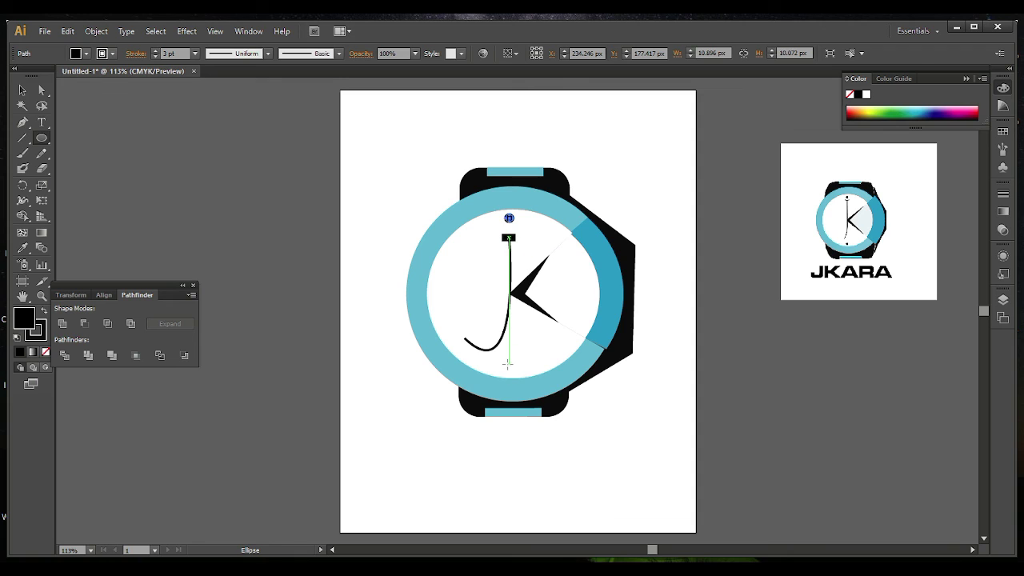
left_click_drag(507, 364, 515, 372)
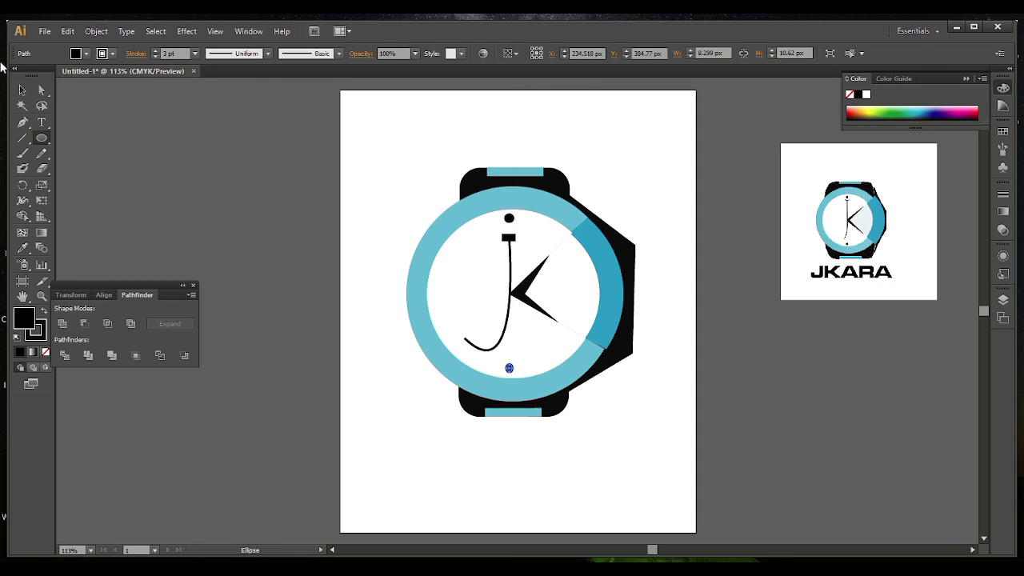
- Add the text "type here your name" beneath the watch, enlarge it to about 71 pt and move it up closer to the strap
left_click(433, 441)
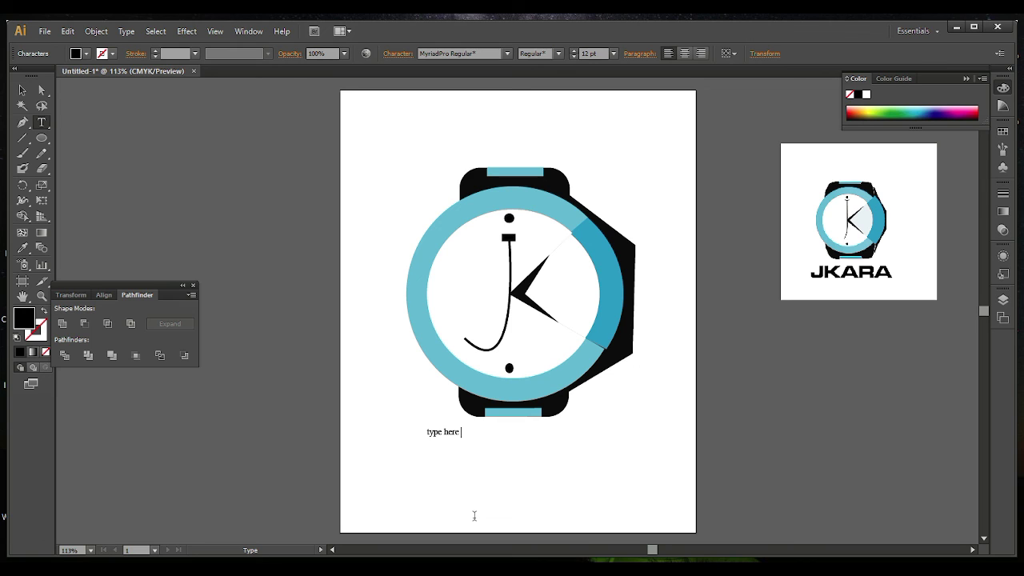
key("Escape")
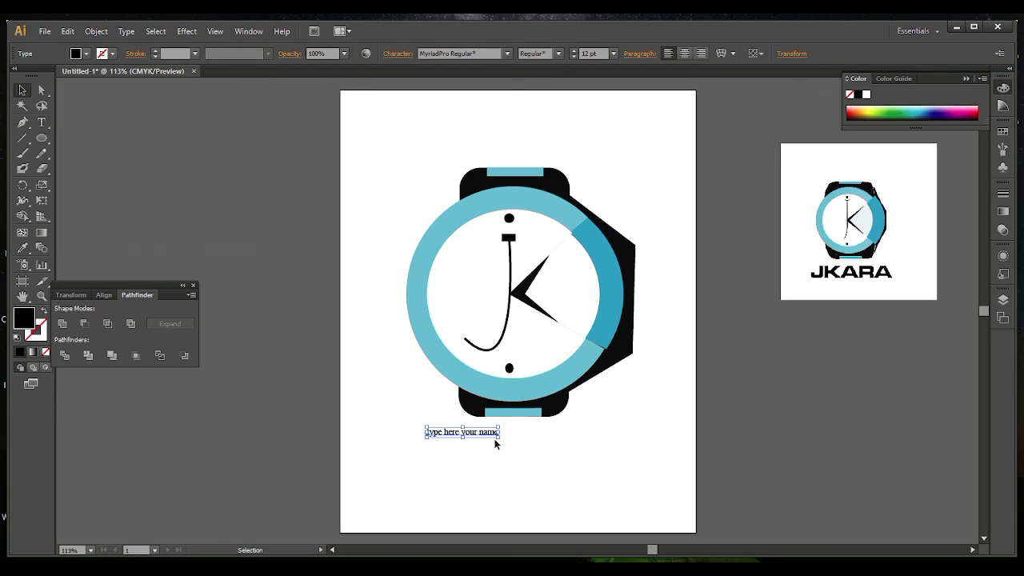
left_click_drag(496, 439, 616, 486)
left_click_drag(555, 462, 555, 448)
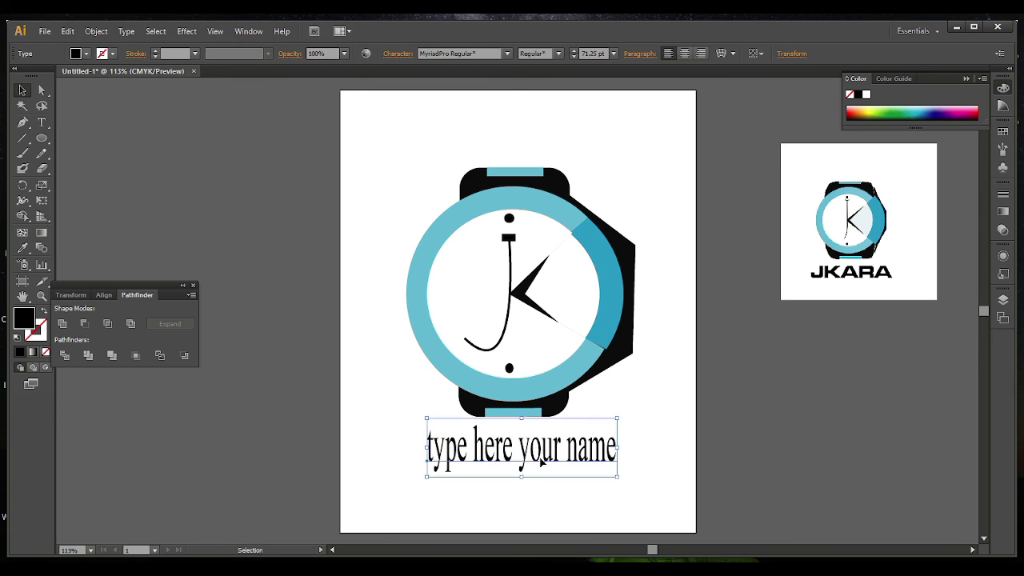
left_click(536, 496)
key("ctrl+z")
left_click(547, 504)
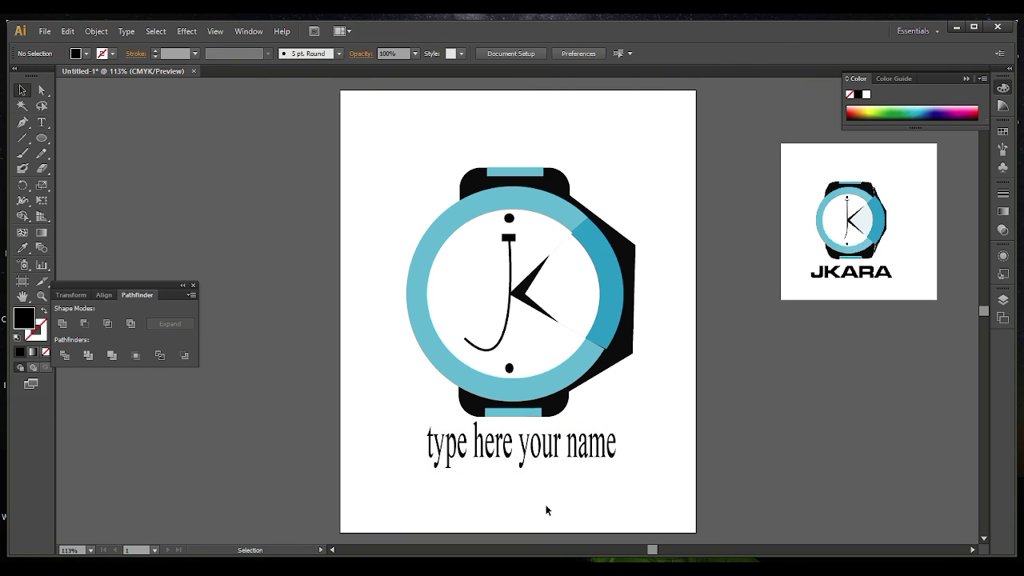